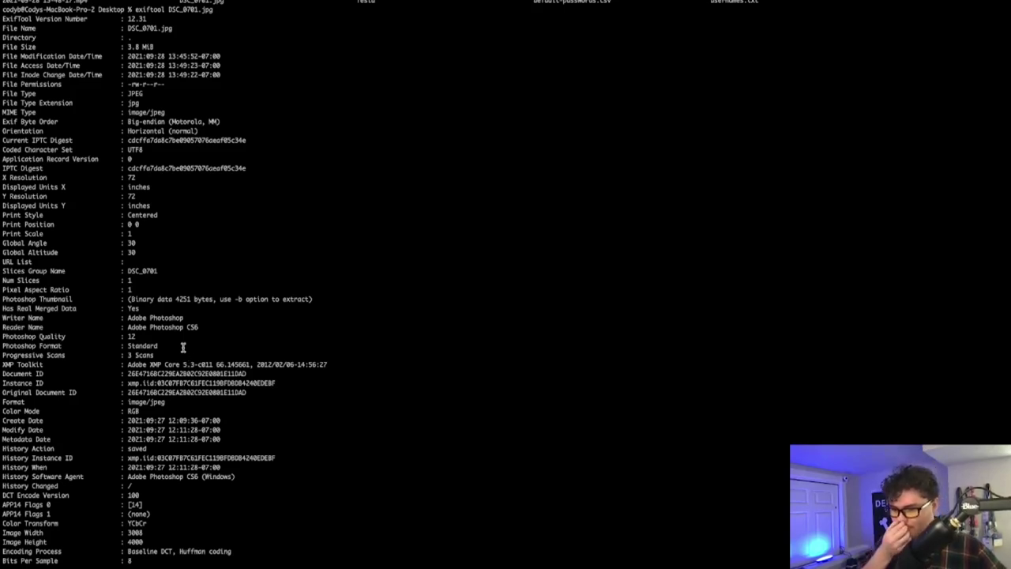
# Review the exiftool metadata of DSC_0701.jpg and bring up the DSC_0701.jpg tower photo in full screen
pyautogui.scroll(-1, 183, 347)
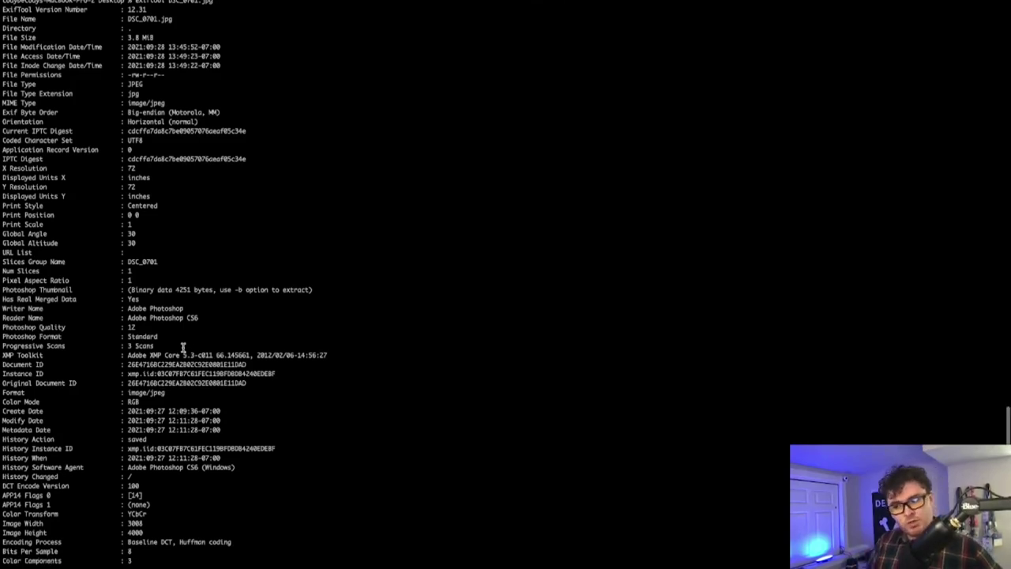
pyautogui.scroll(-15, 143, 177)
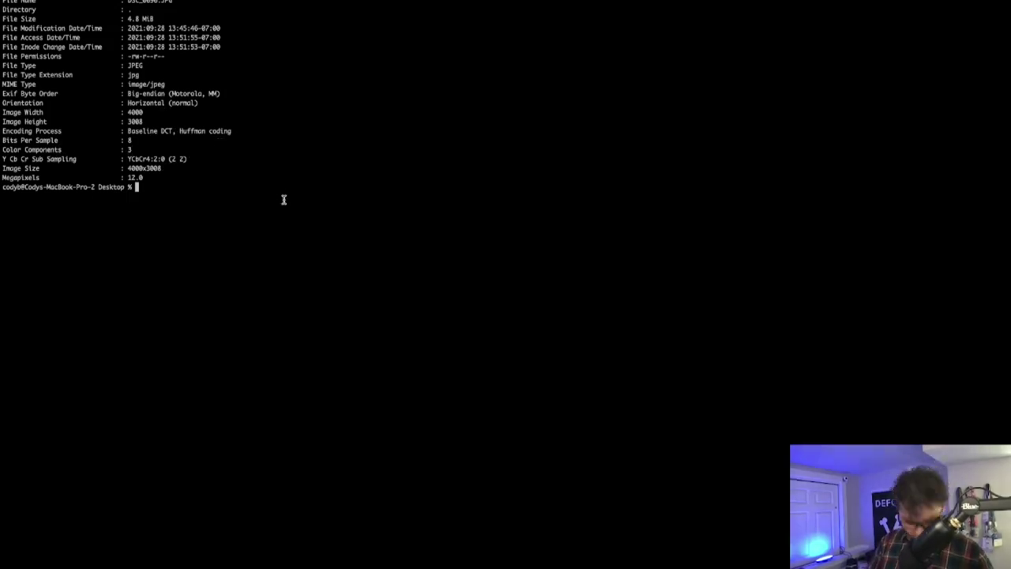
pyautogui.hotkey('ctrl', 'Left')
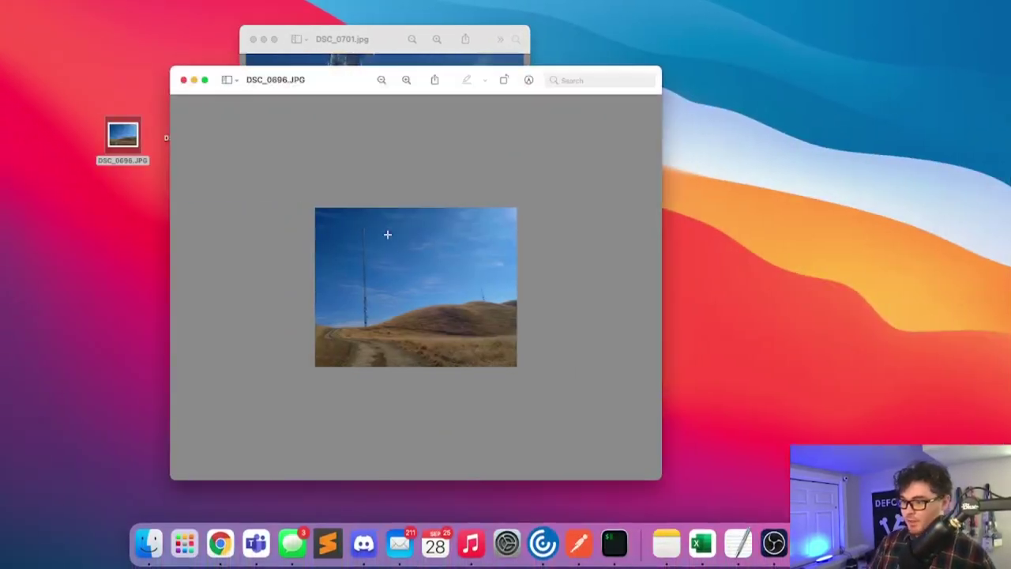
pyautogui.click(248, 47)
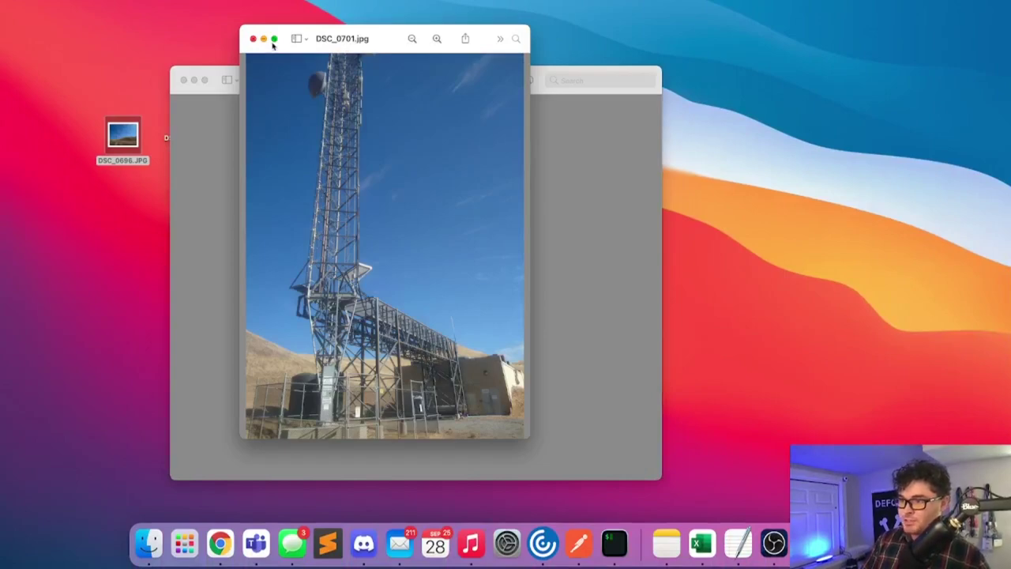
pyautogui.click(274, 39)
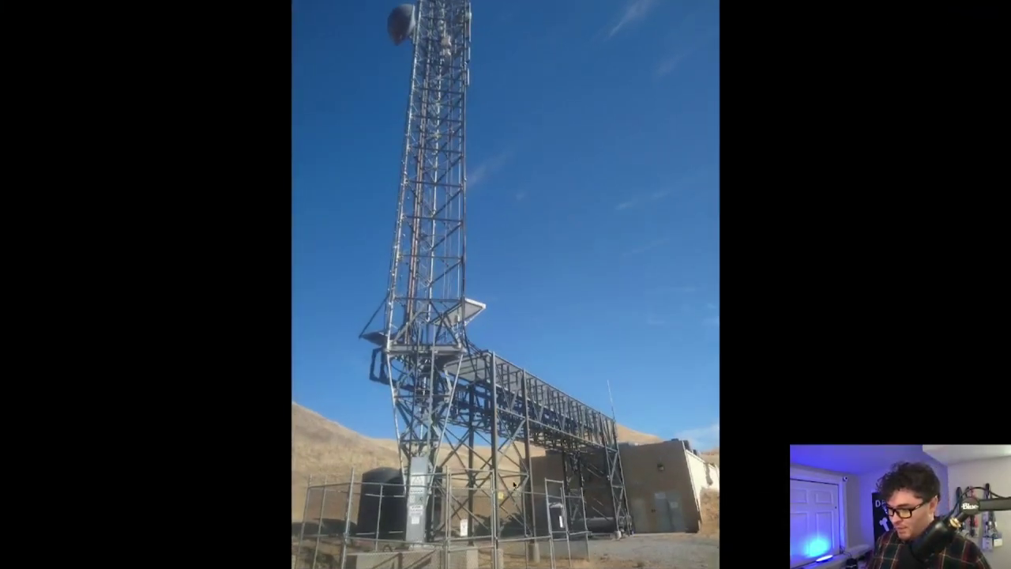
# Examine the signs and the yellow plate on the fence and gate at the tower's base, and leave full screen
pyautogui.scroll(5, 515, 487)
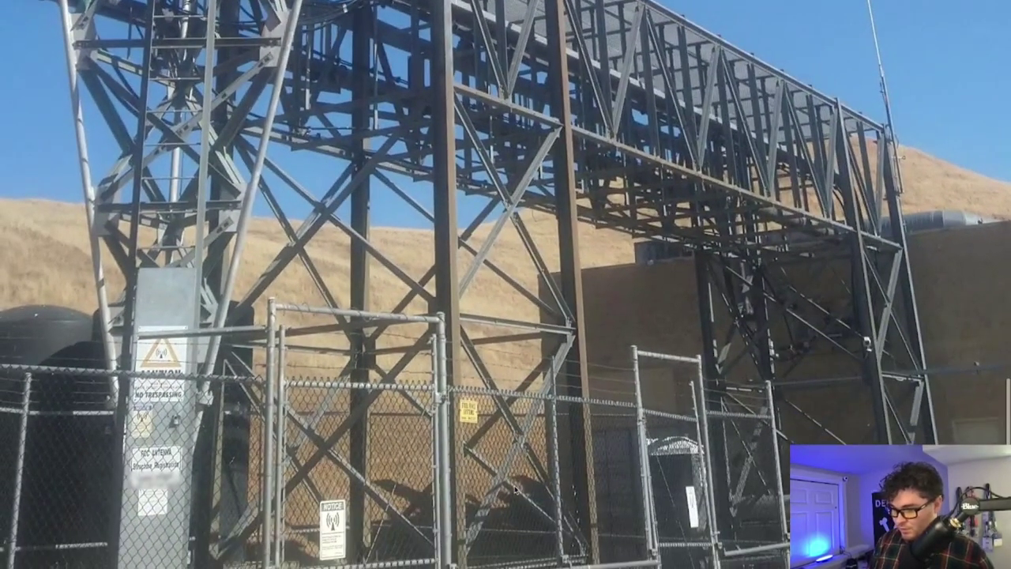
pyautogui.scroll(5, 433, 474)
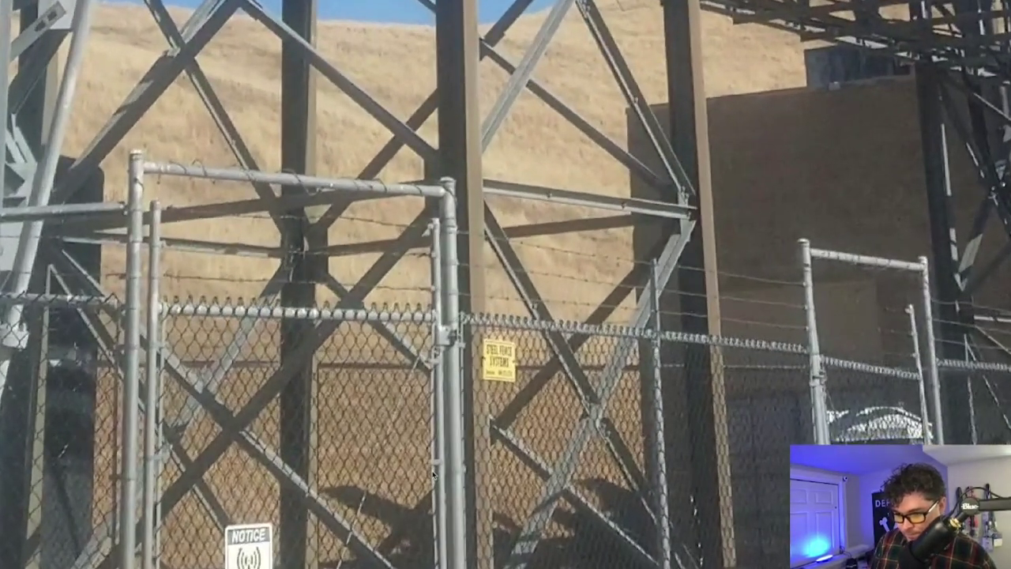
pyautogui.hscroll(-3, 433, 474)
pyautogui.scroll(-1, 433, 474)
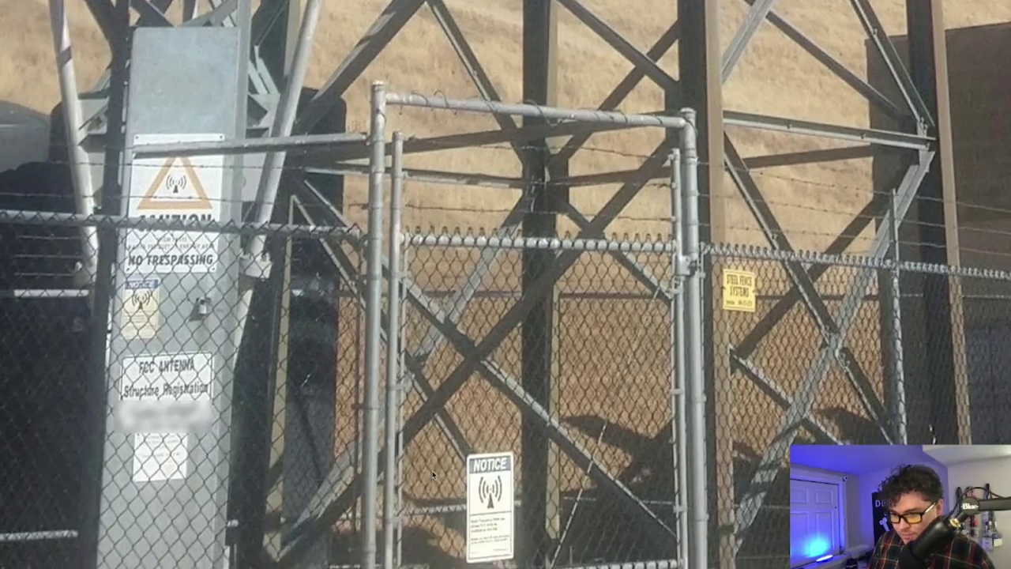
pyautogui.scroll(-2, 433, 474)
pyautogui.scroll(1, 433, 474)
pyautogui.hscroll(1, 433, 474)
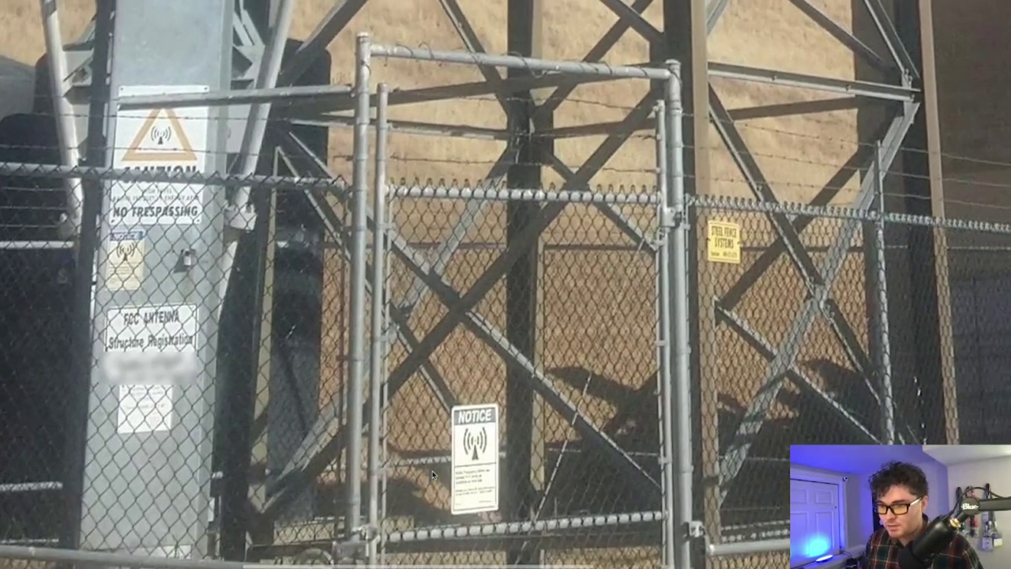
pyautogui.hscroll(3, 433, 474)
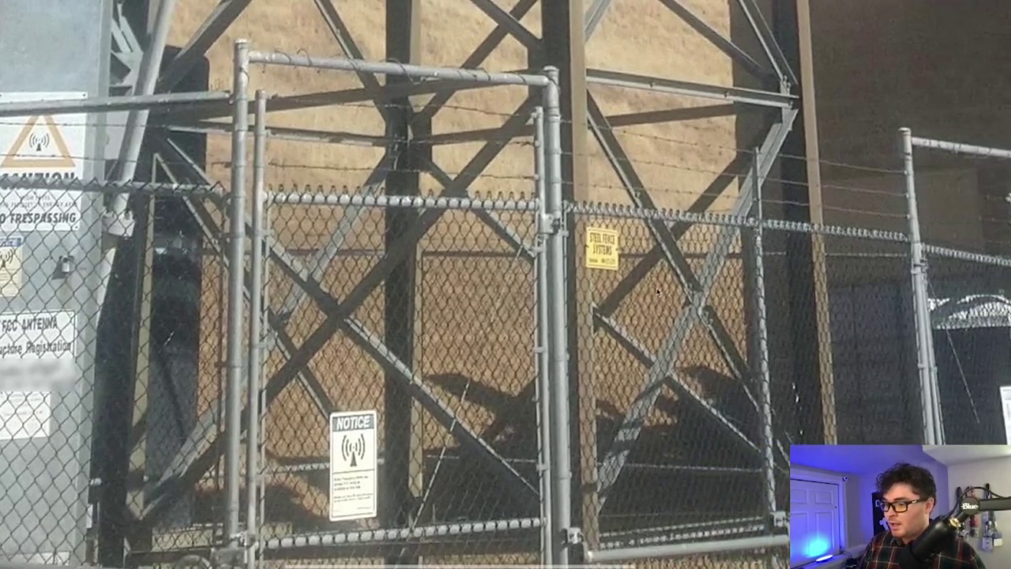
pyautogui.scroll(2, 634, 272)
pyautogui.scroll(-3, 601, 262)
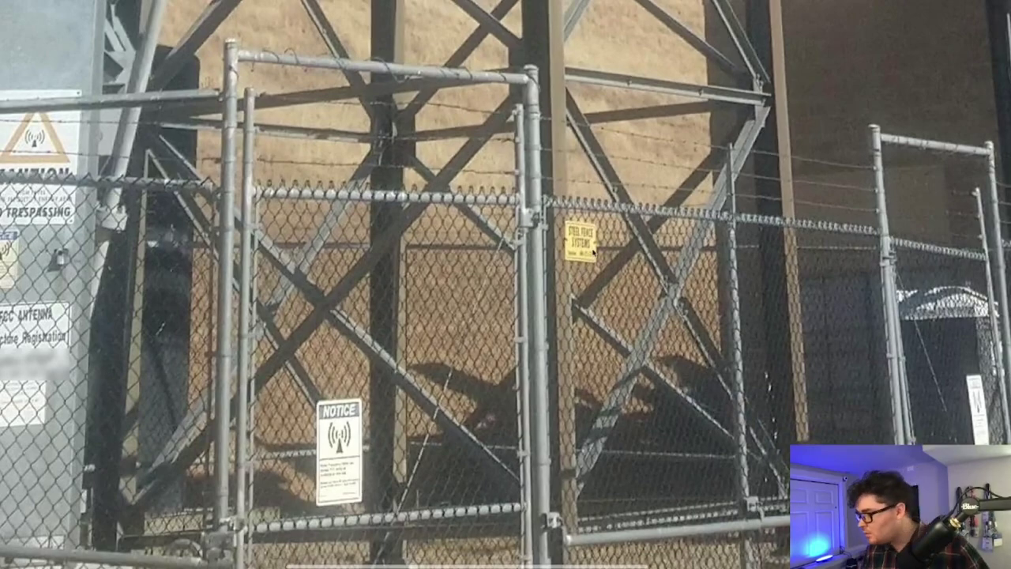
pyautogui.press('Escape')
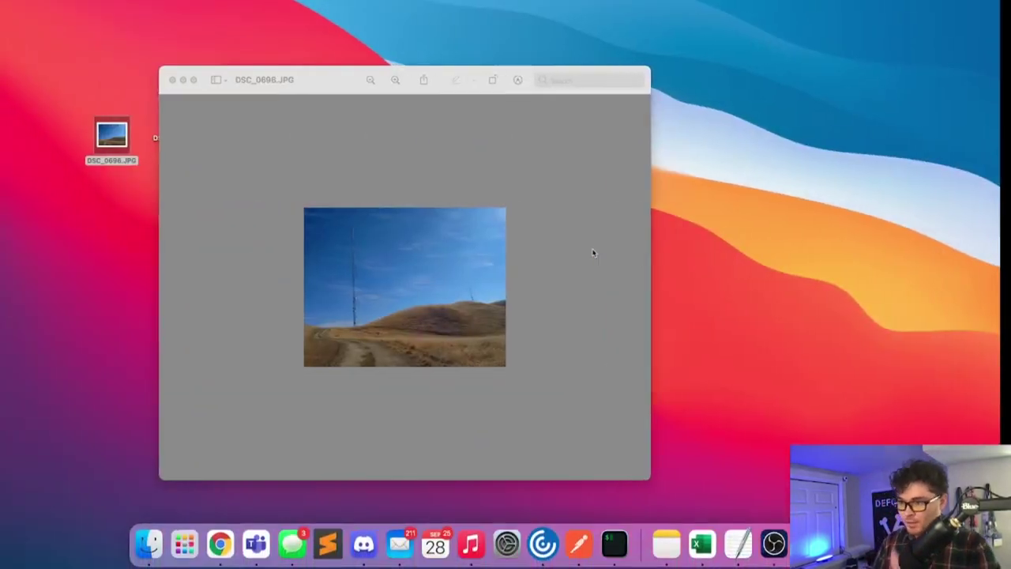
# Switch to Chrome and review the image results and the web results for steel fence systems
pyautogui.click(220, 543)
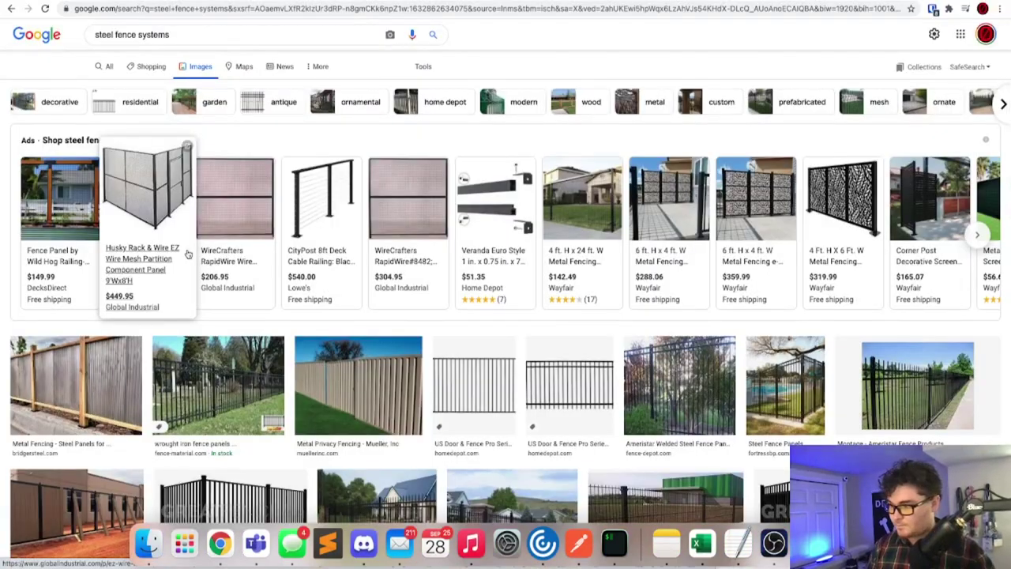
pyautogui.scroll(-3, 230, 335)
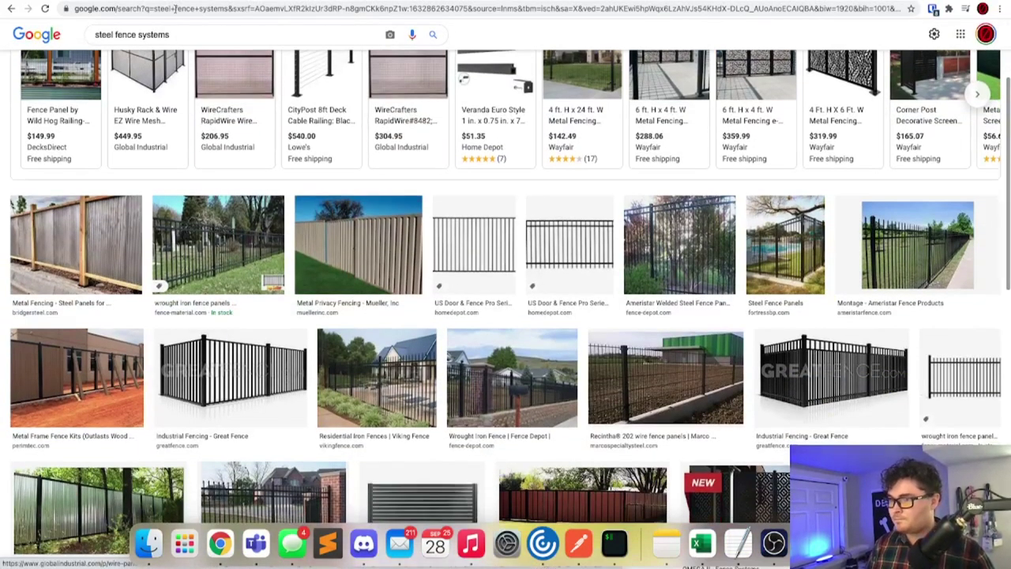
pyautogui.click(10, 9)
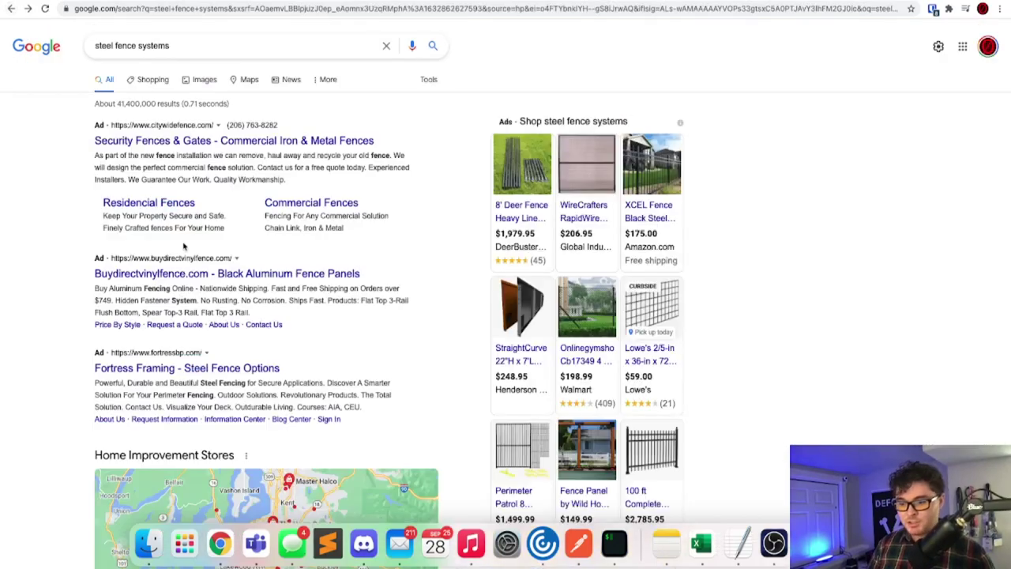
pyautogui.scroll(-5, 184, 247)
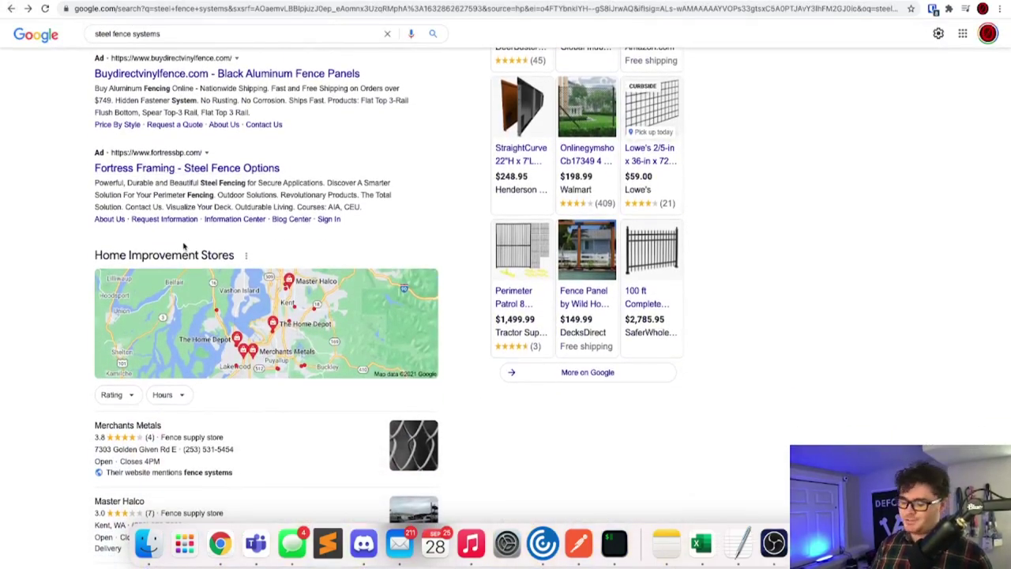
pyautogui.scroll(-5, 184, 247)
pyautogui.scroll(-1, 184, 247)
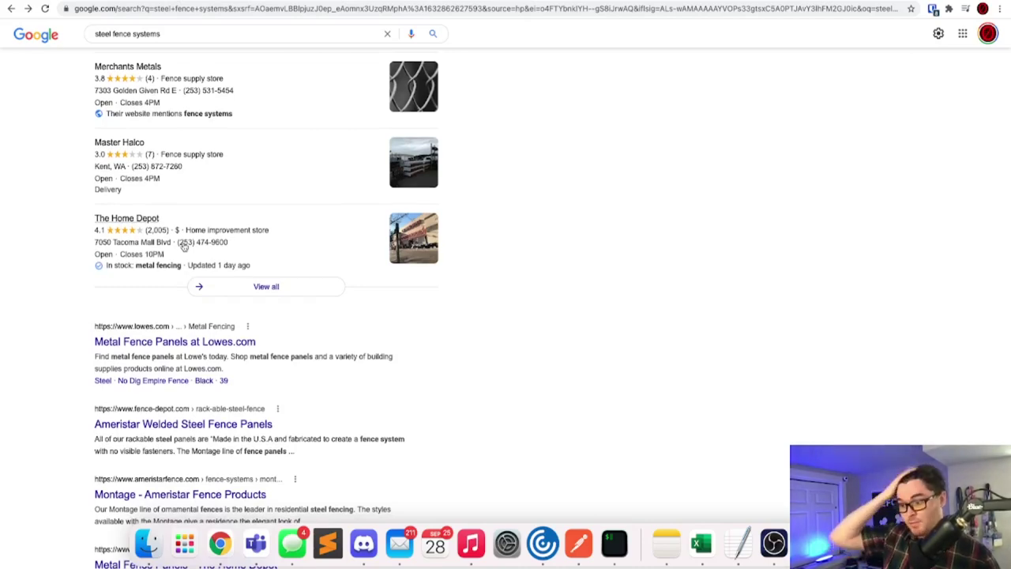
pyautogui.scroll(7, 184, 247)
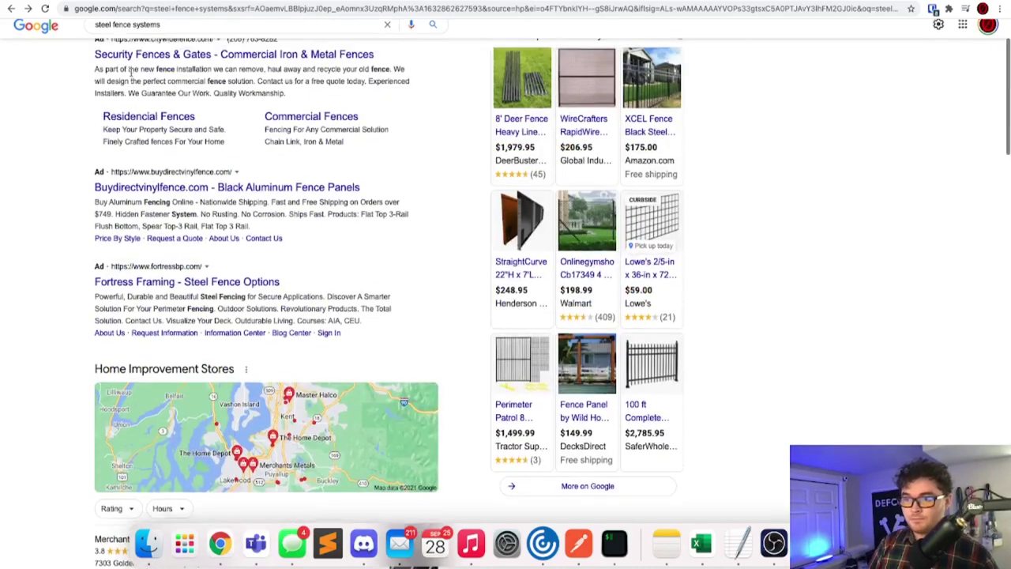
pyautogui.scroll(2, 131, 72)
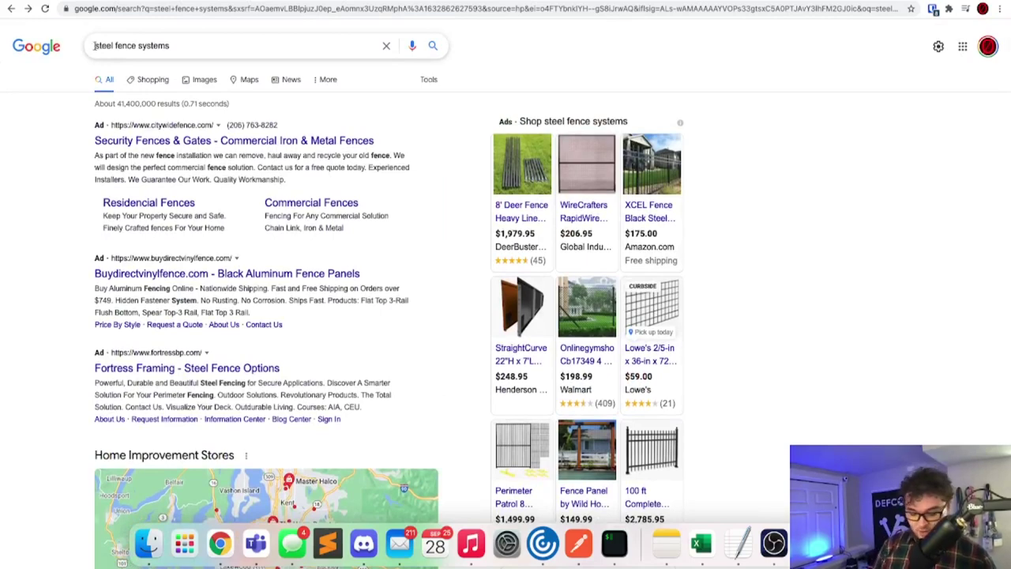
# Search Google for the exact phrase "steel fence systems" in quotation marks
pyautogui.click(94, 45)
pyautogui.write('"')
pyautogui.write('"')
pyautogui.press('Return')
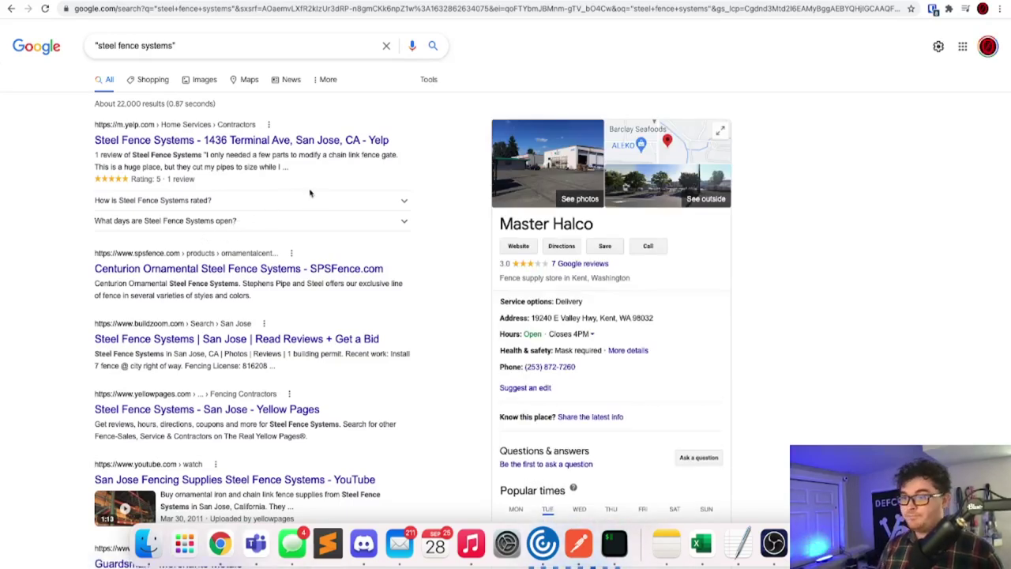
# Open the Yelp listing for Steel Fence Systems in San Jose and view its company logo photo
pyautogui.click(198, 140)
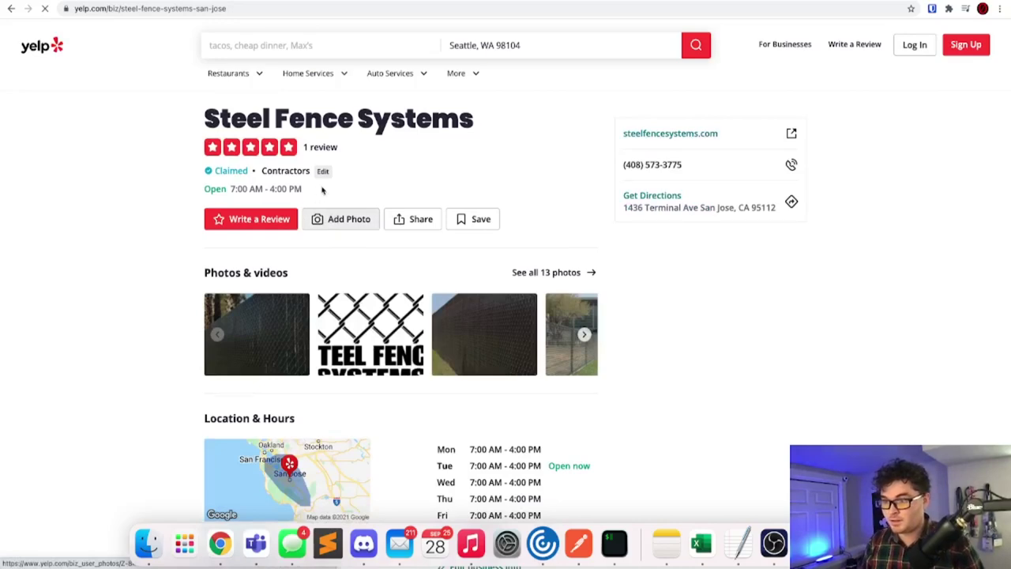
pyautogui.scroll(-3, 324, 191)
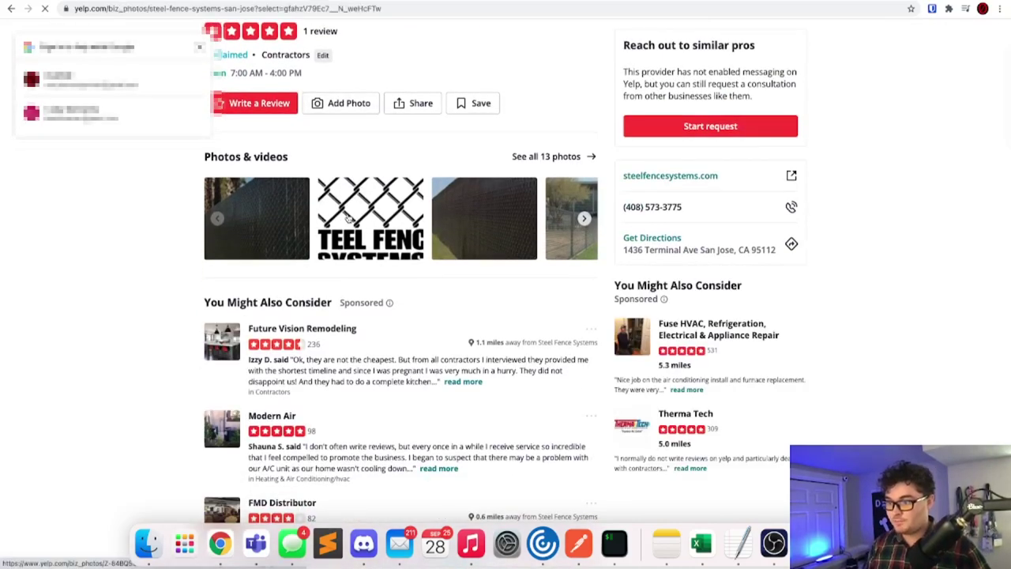
pyautogui.click(349, 219)
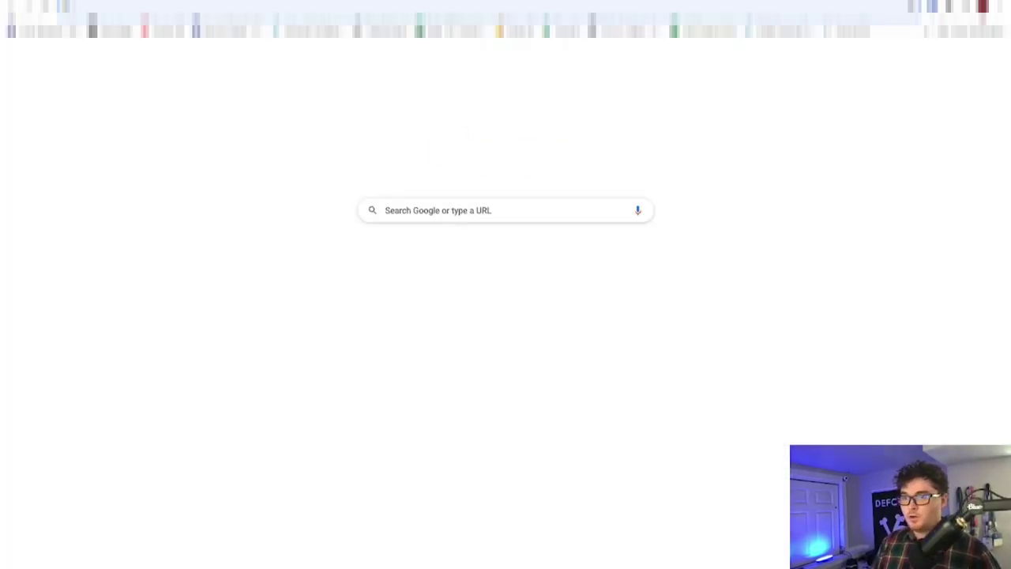
# Search the web for Open Infrastructure Map and open openinframap.org
pyautogui.write('en infra')
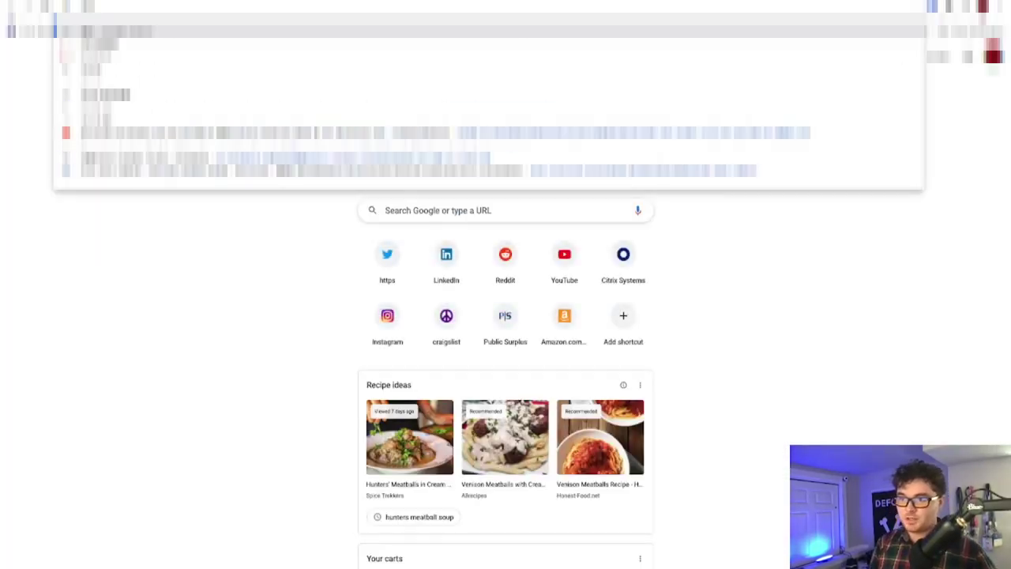
pyautogui.press('Return')
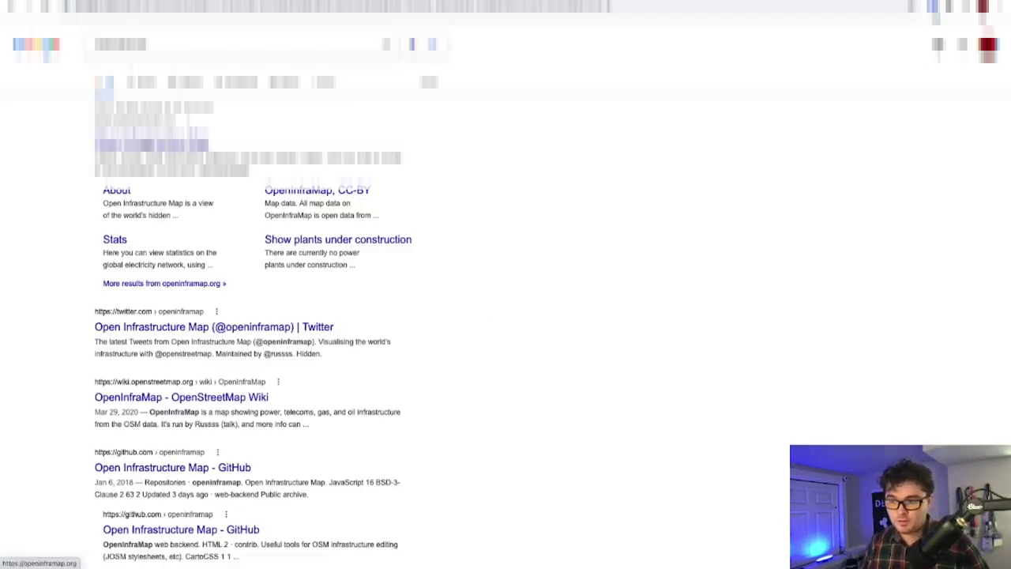
pyautogui.click(144, 140)
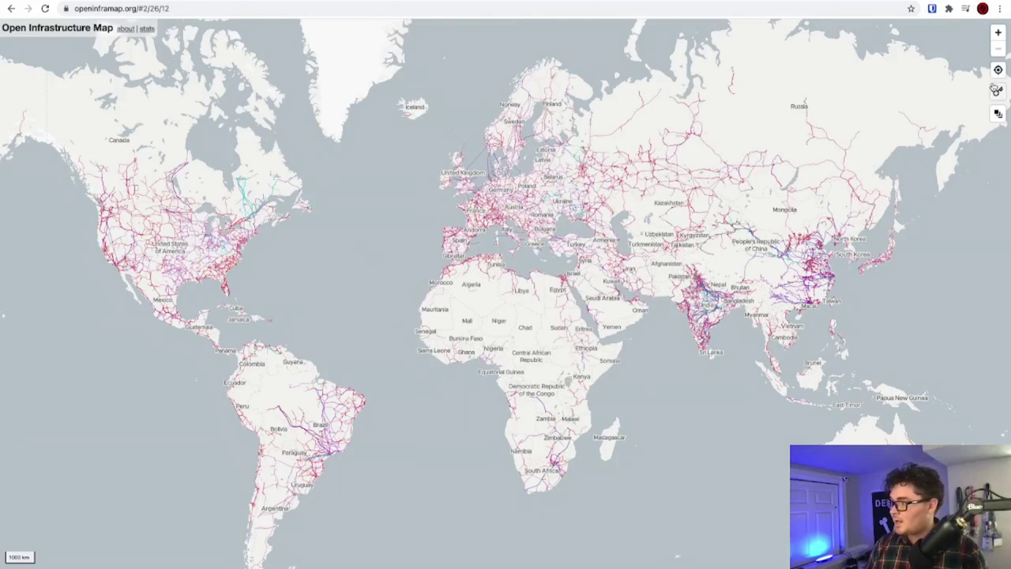
# Turn on the Telecoms layer of the infrastructure map and turn off the Power layer
pyautogui.moveTo(998, 112)
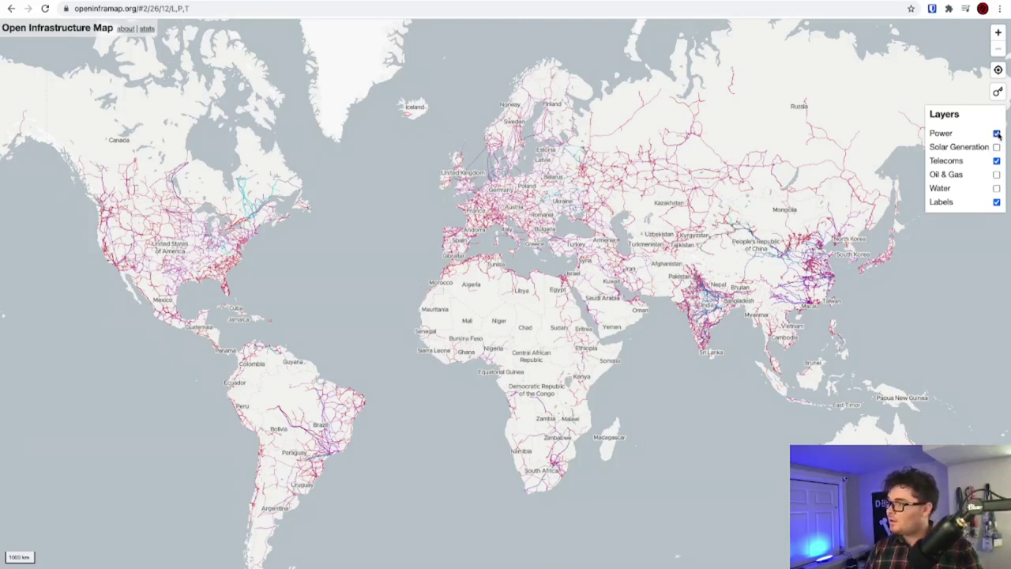
pyautogui.click(997, 134)
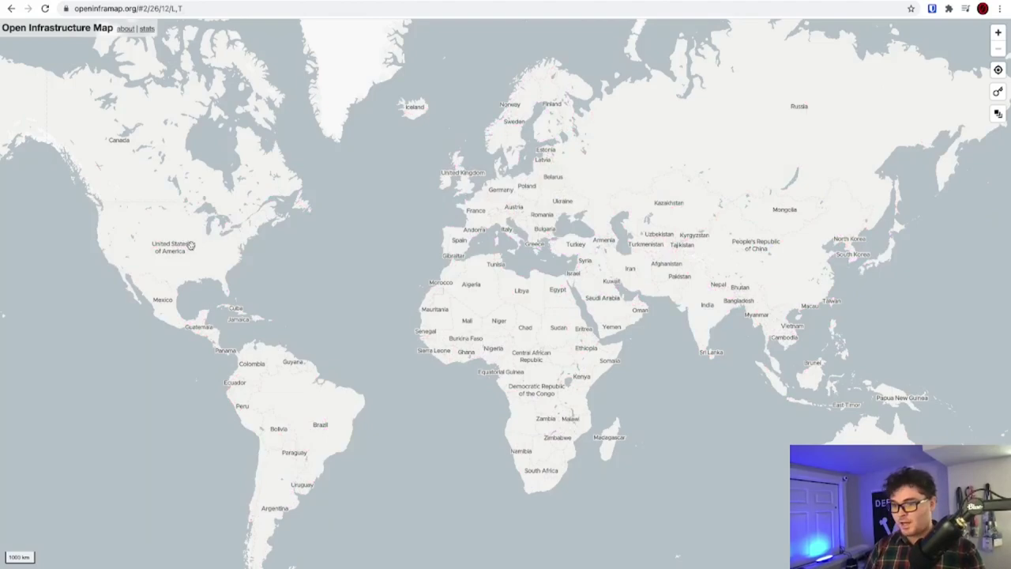
# Examine the telecom towers around San Jose, California, focusing on the hills east of Milpitas beside the reservoir
pyautogui.scroll(4, 120, 254)
pyautogui.moveTo(110, 246); pyautogui.dragTo(304, 263)
pyautogui.scroll(4, 303, 262)
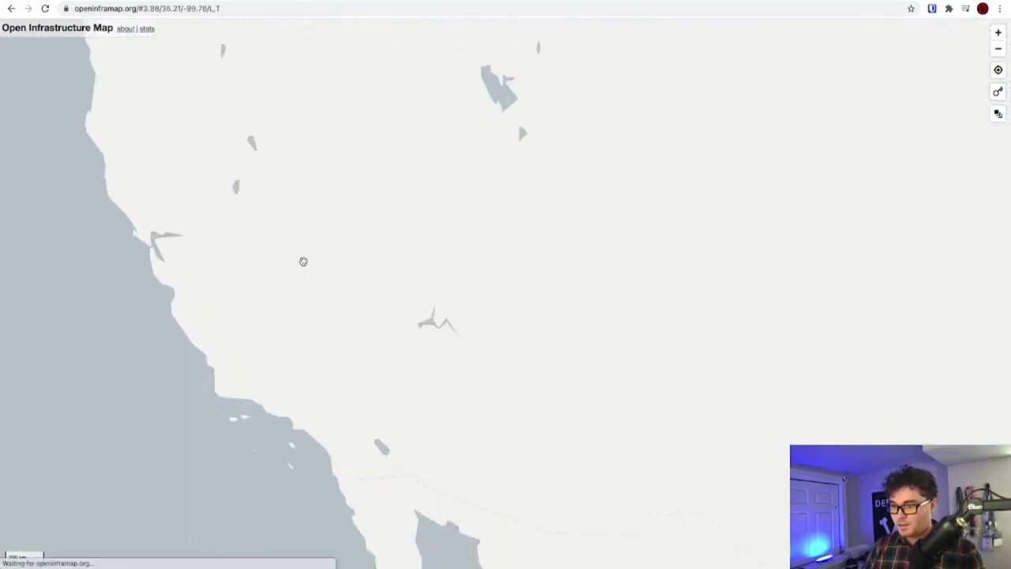
pyautogui.scroll(-4, 304, 261)
pyautogui.scroll(4, 304, 261)
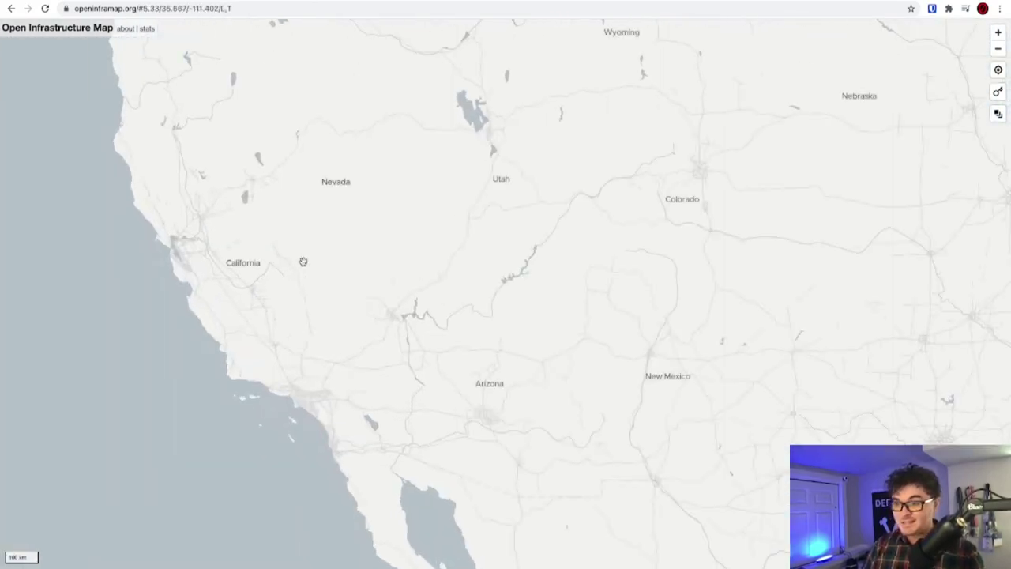
pyautogui.scroll(2, 304, 262)
pyautogui.moveTo(134, 276); pyautogui.dragTo(278, 274)
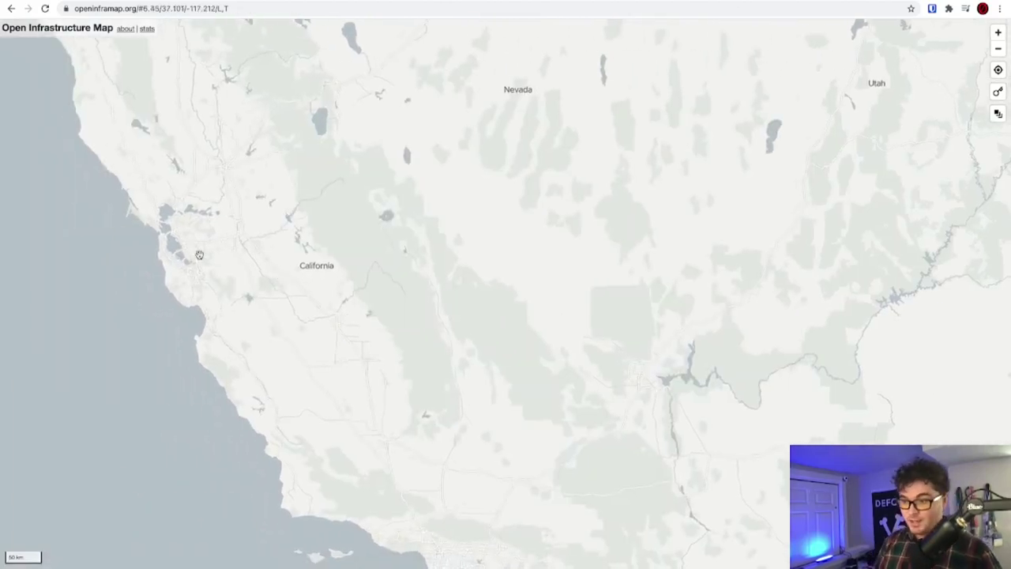
pyautogui.scroll(3, 199, 255)
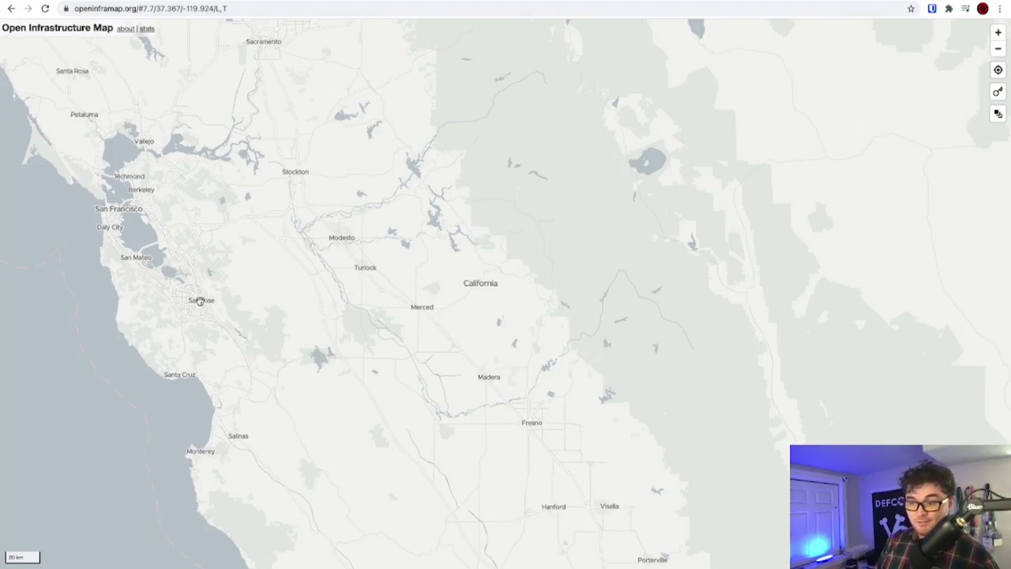
pyautogui.scroll(4, 198, 295)
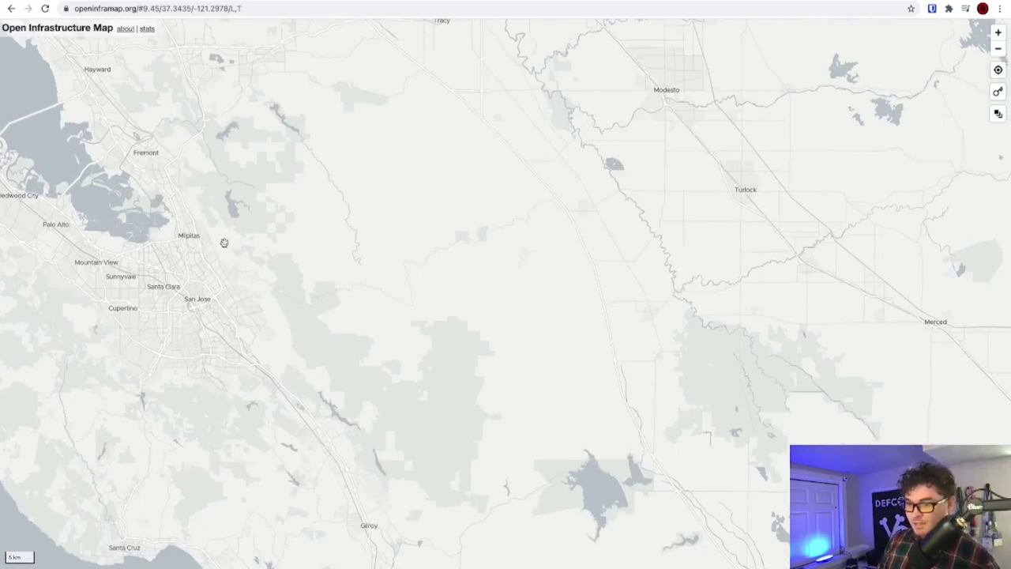
pyautogui.scroll(3, 223, 242)
pyautogui.moveTo(221, 221); pyautogui.dragTo(269, 319)
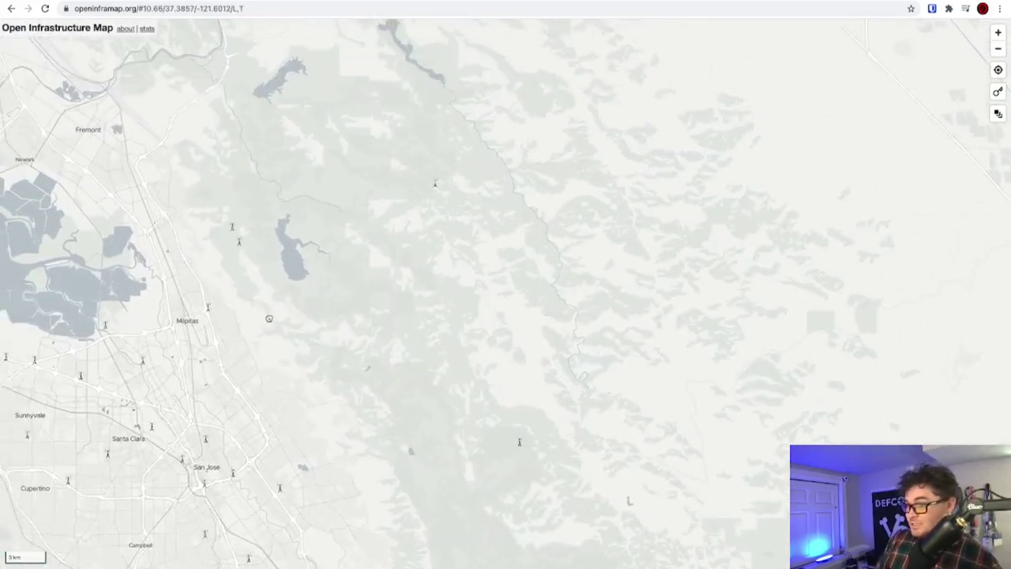
pyautogui.scroll(3, 255, 271)
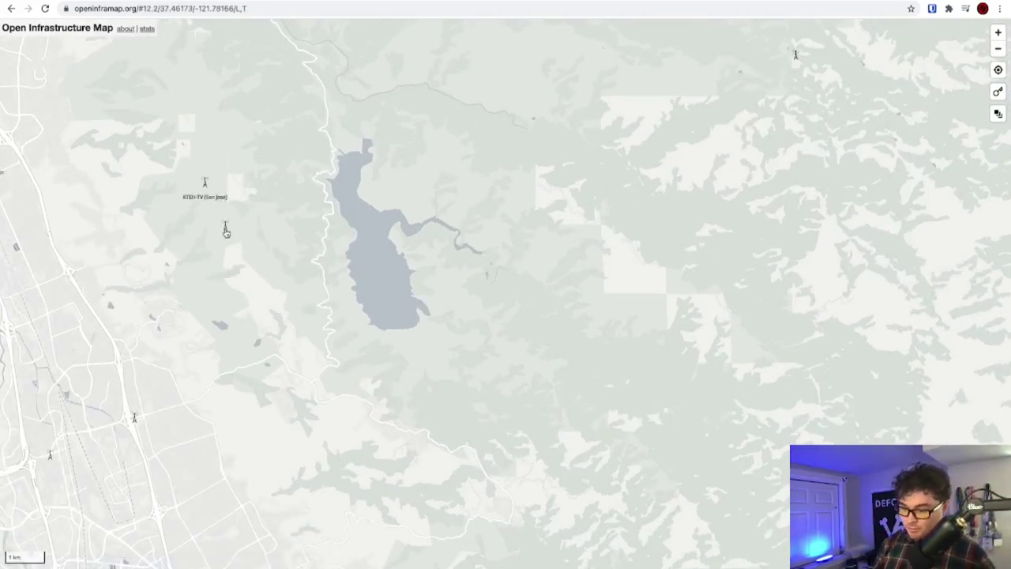
# Check the towers west of the reservoir against photo DSC_0696.JPG, focusing on the KTEH-TV and KICU-TV masts and the roads between them
pyautogui.scroll(2, 225, 230)
pyautogui.hotkey('ctrl', 'Left')
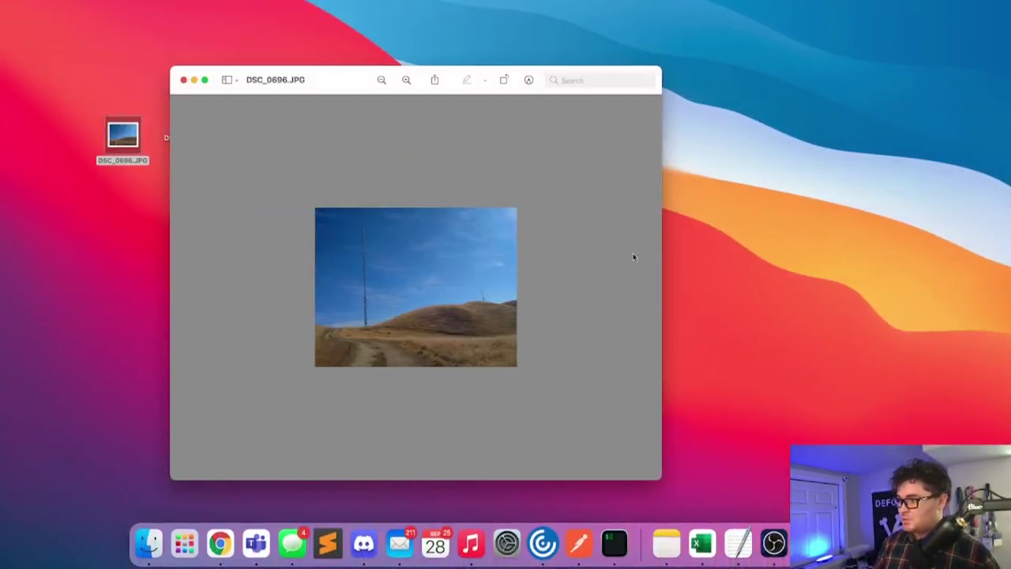
pyautogui.hotkey('ctrl', 'Right')
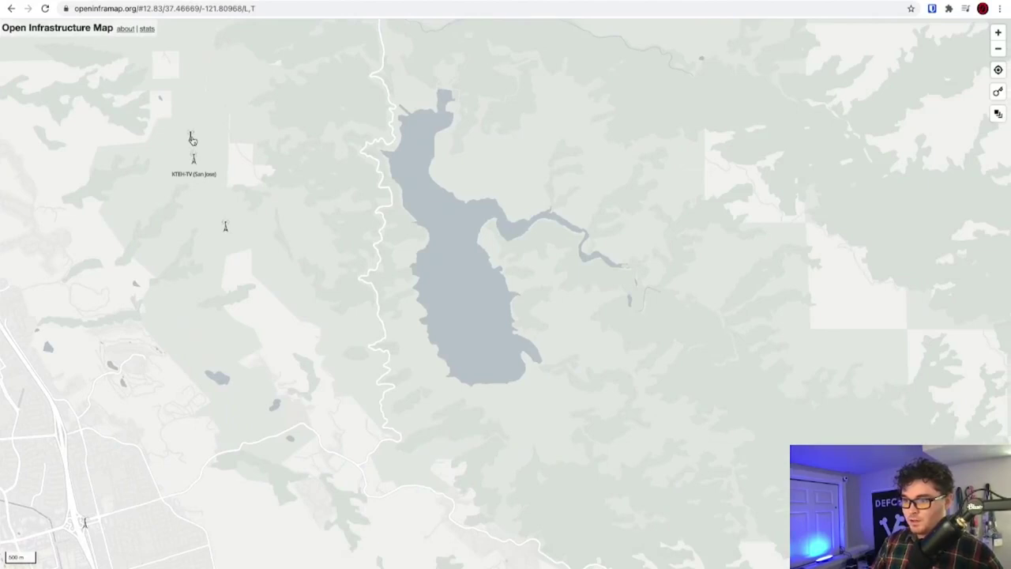
pyautogui.click(192, 139)
pyautogui.scroll(6, 194, 150)
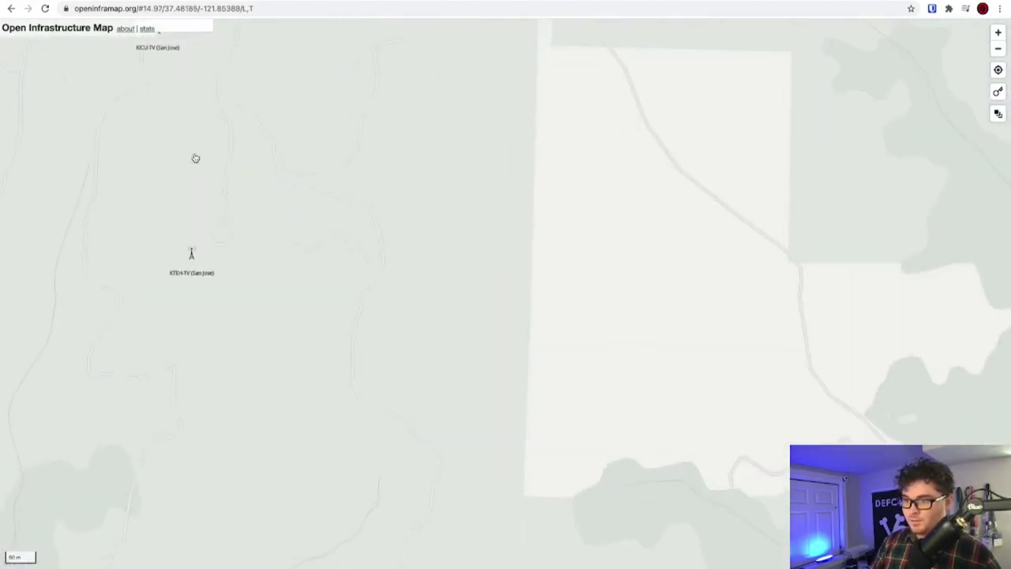
pyautogui.moveTo(216, 92); pyautogui.dragTo(240, 167)
pyautogui.click(289, 151)
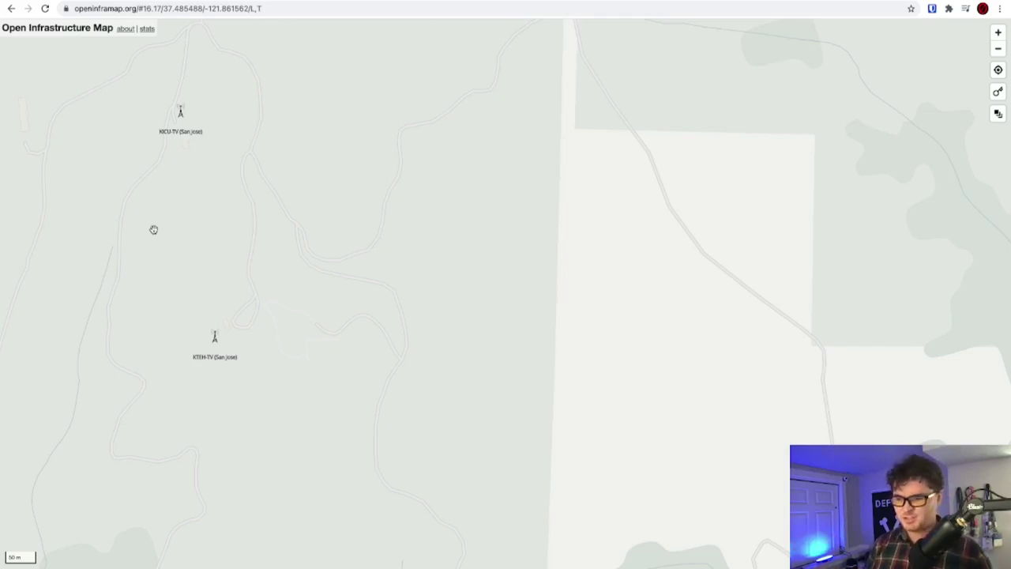
pyautogui.scroll(-2, 250, 211)
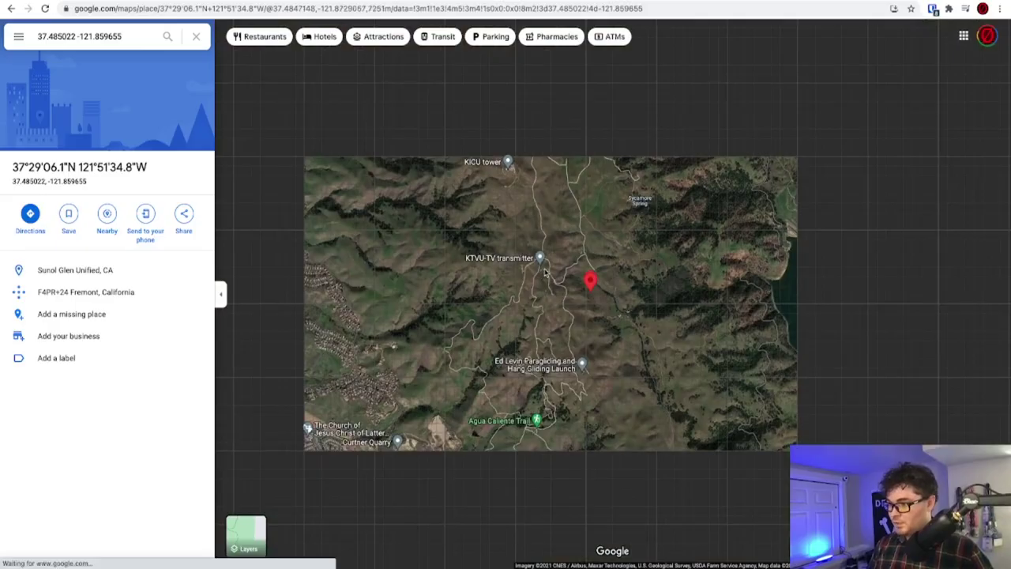
# Examine the Google Maps satellite imagery of the KTVU-TV transmitter beside Monument Peak Trail, including its tower, elevated walkway, tanks and building
pyautogui.scroll(4, 536, 269)
pyautogui.scroll(5, 537, 269)
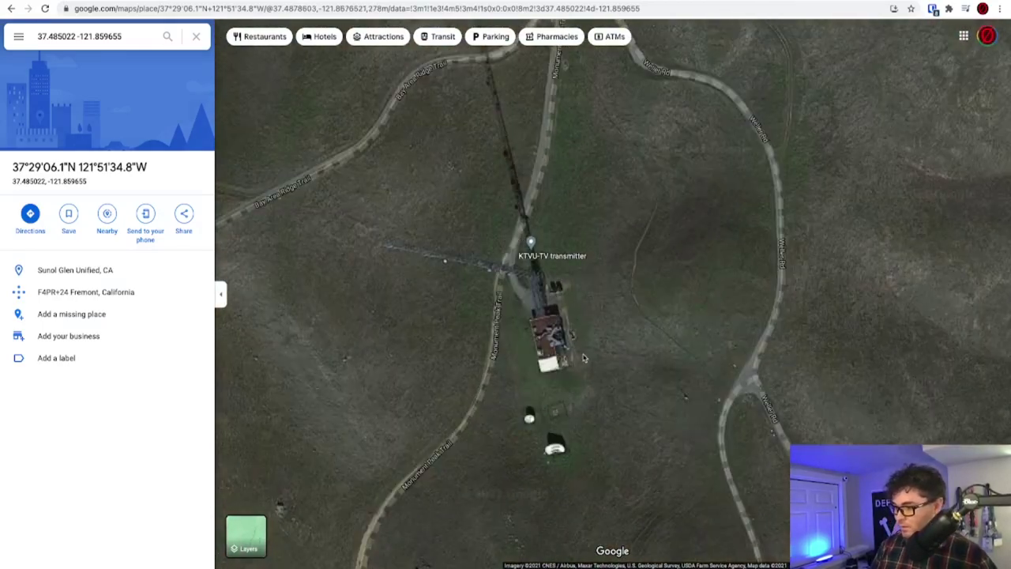
pyautogui.scroll(3, 563, 313)
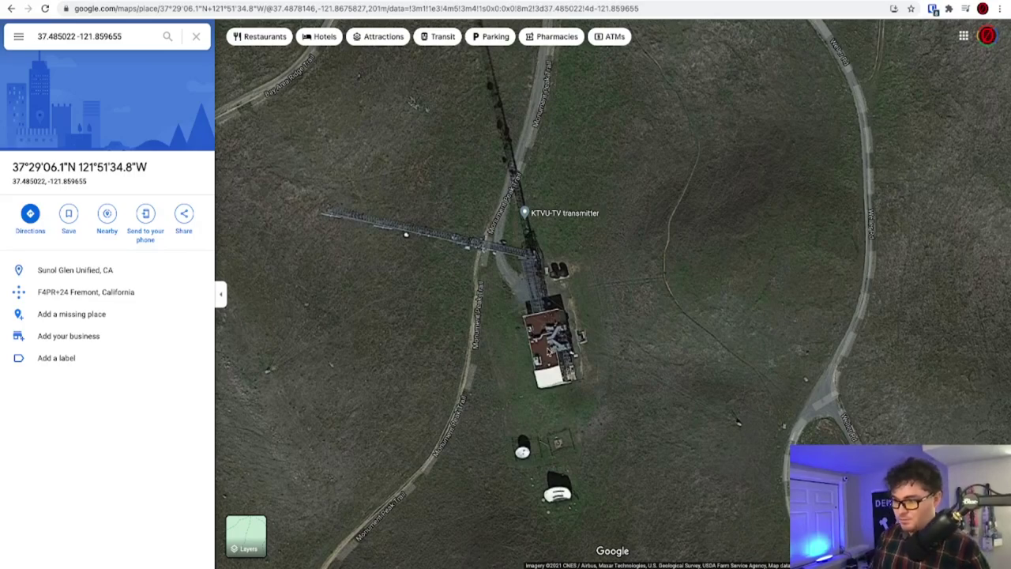
pyautogui.scroll(2, 545, 340)
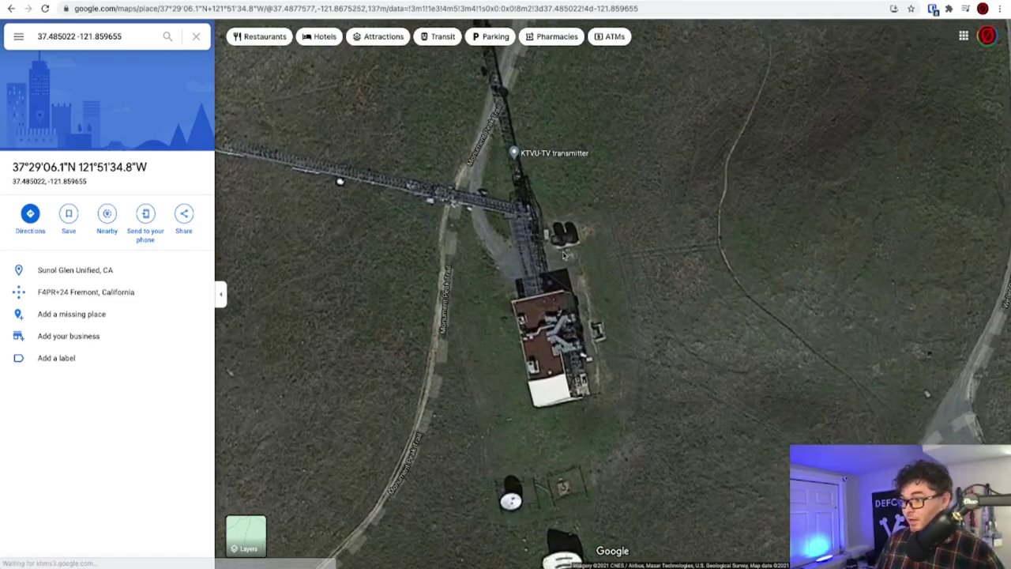
pyautogui.scroll(-1, 564, 254)
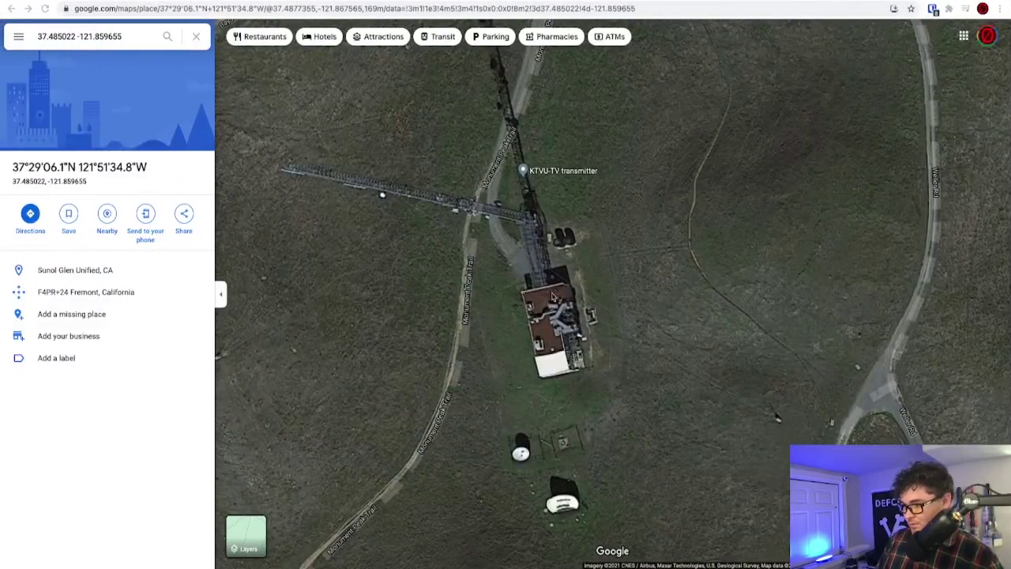
pyautogui.scroll(3, 549, 253)
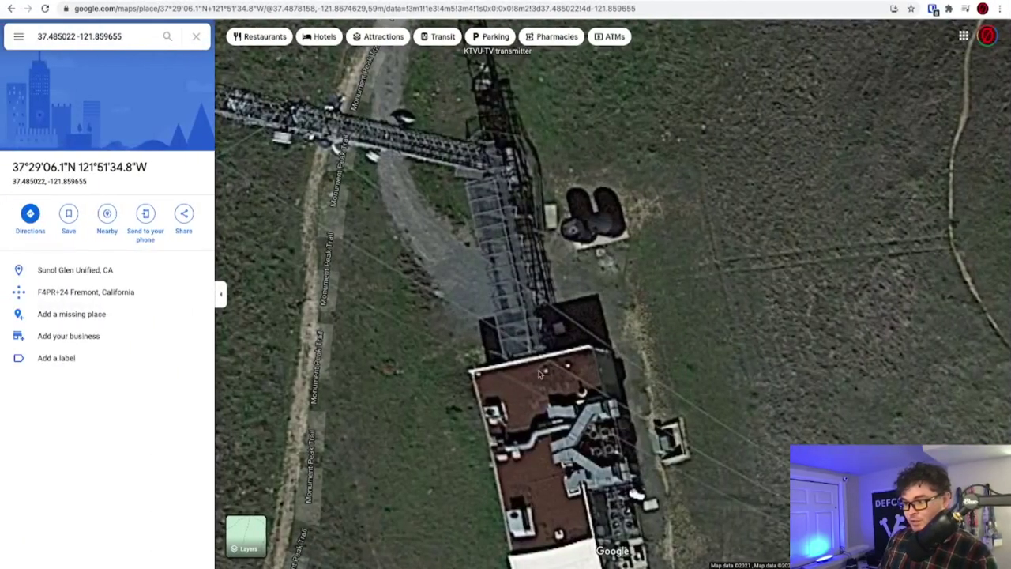
pyautogui.scroll(-5, 679, 417)
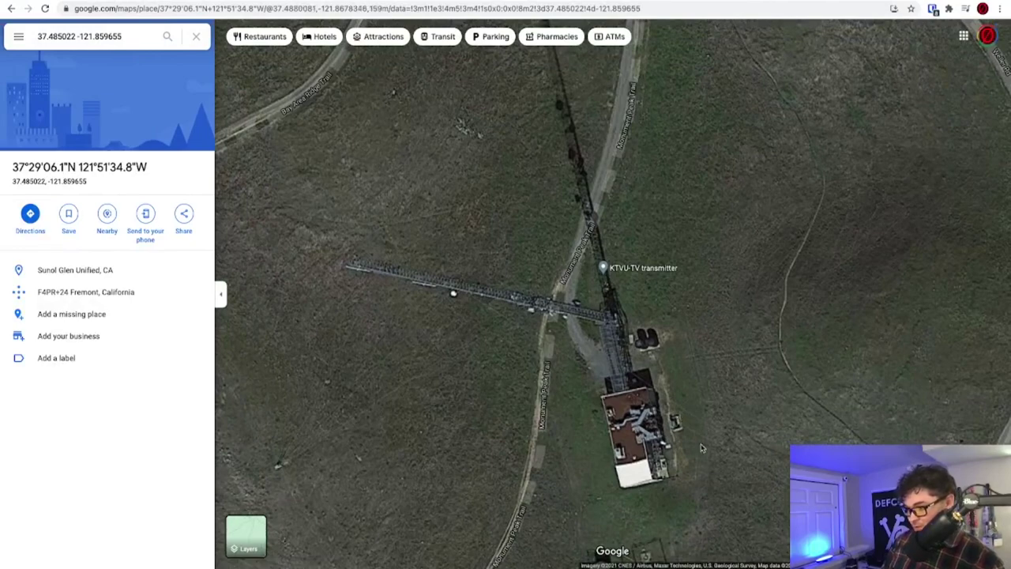
pyautogui.scroll(3, 701, 448)
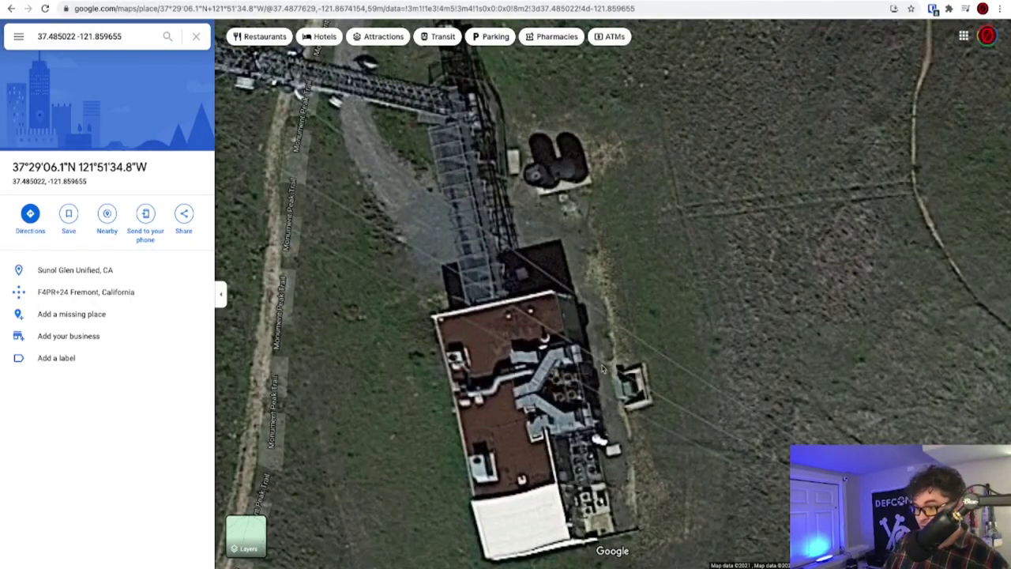
pyautogui.scroll(-2, 479, 348)
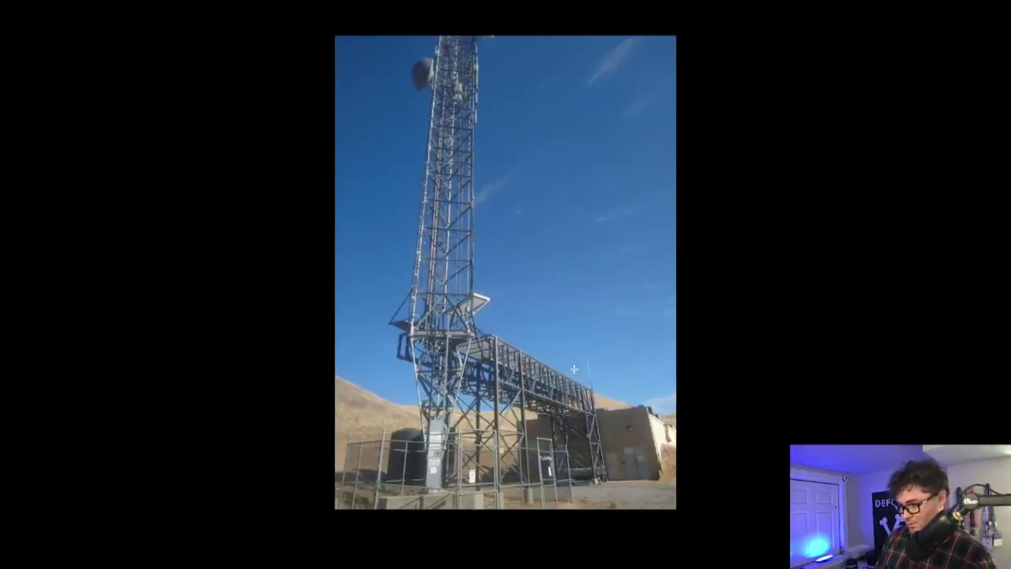
# Compare the tower base, fence, dark tanks, elevated walkway and building in the ground photo with the satellite view of the KTVU-TV transmitter
pyautogui.scroll(5, 574, 369)
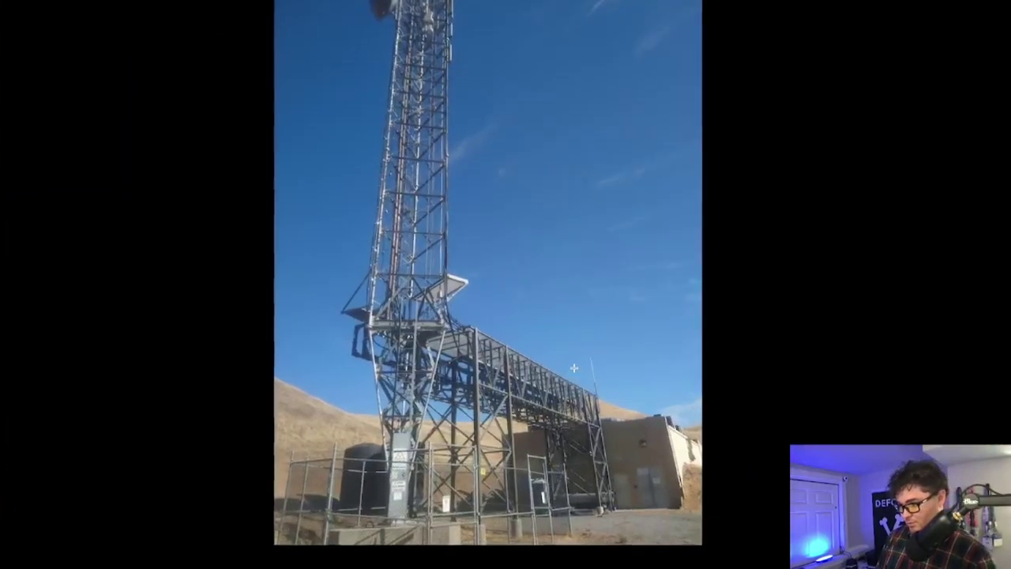
pyautogui.scroll(-2, 574, 451)
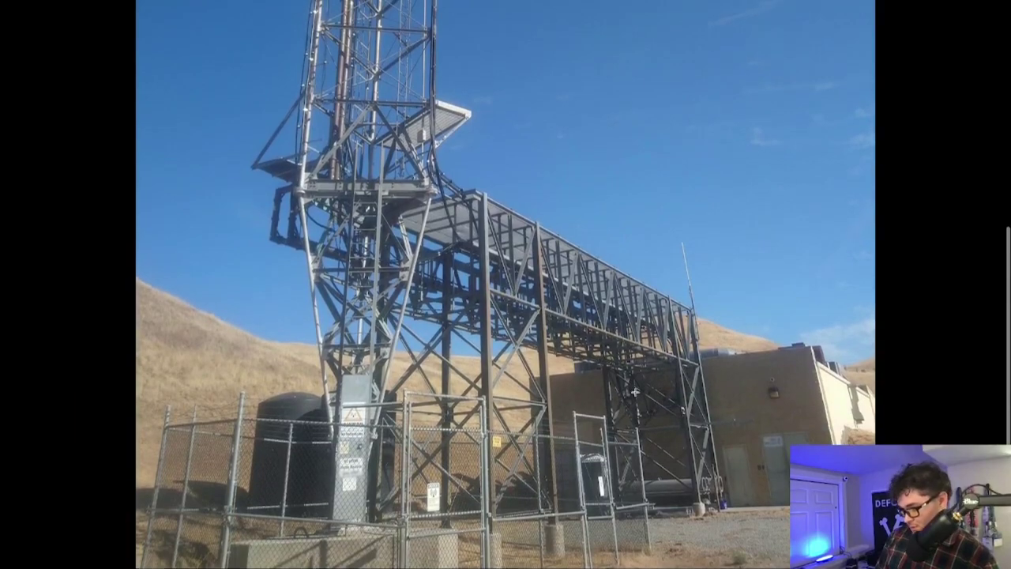
pyautogui.scroll(-5, 658, 477)
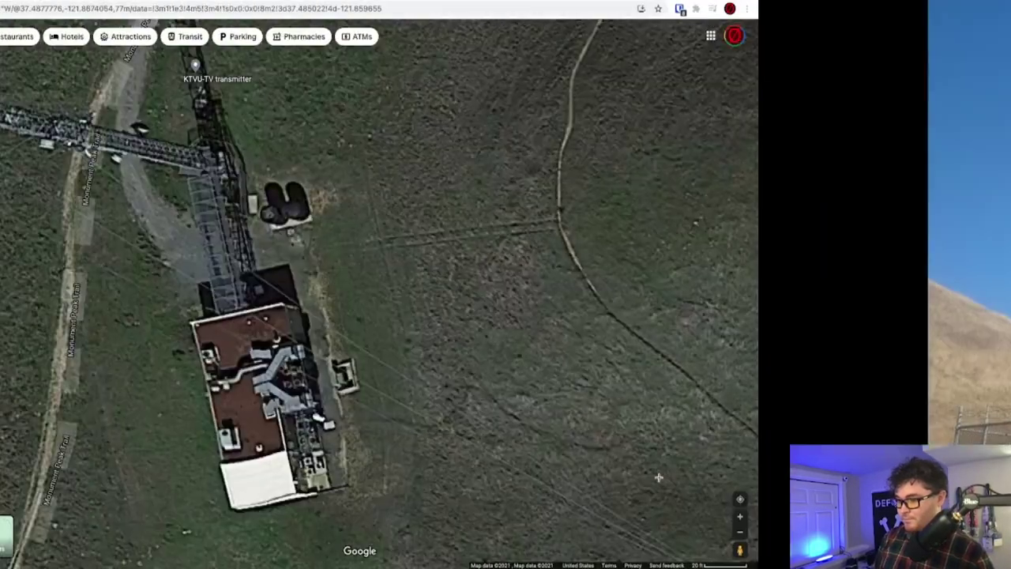
pyautogui.scroll(-2, 682, 366)
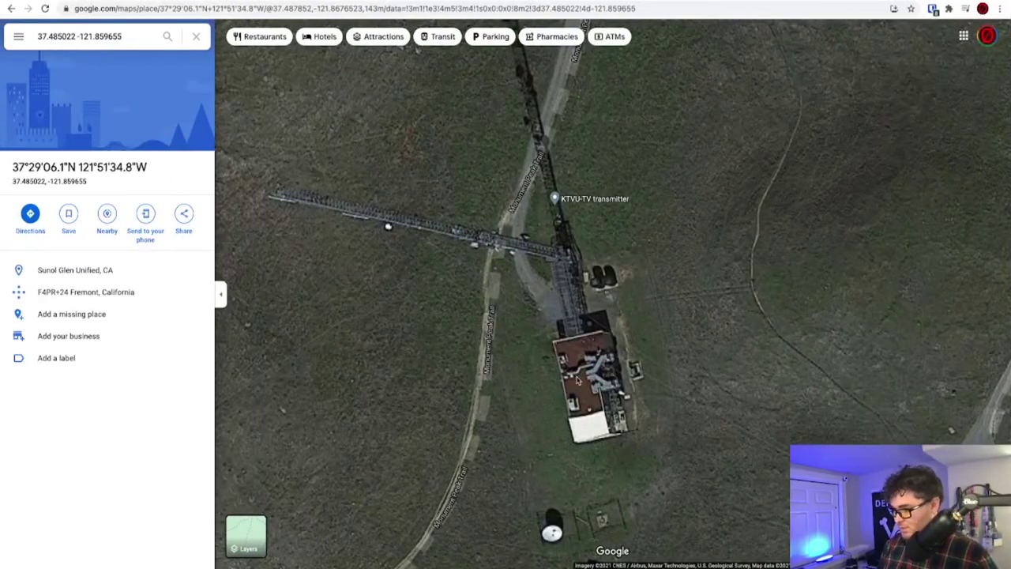
pyautogui.scroll(3, 601, 411)
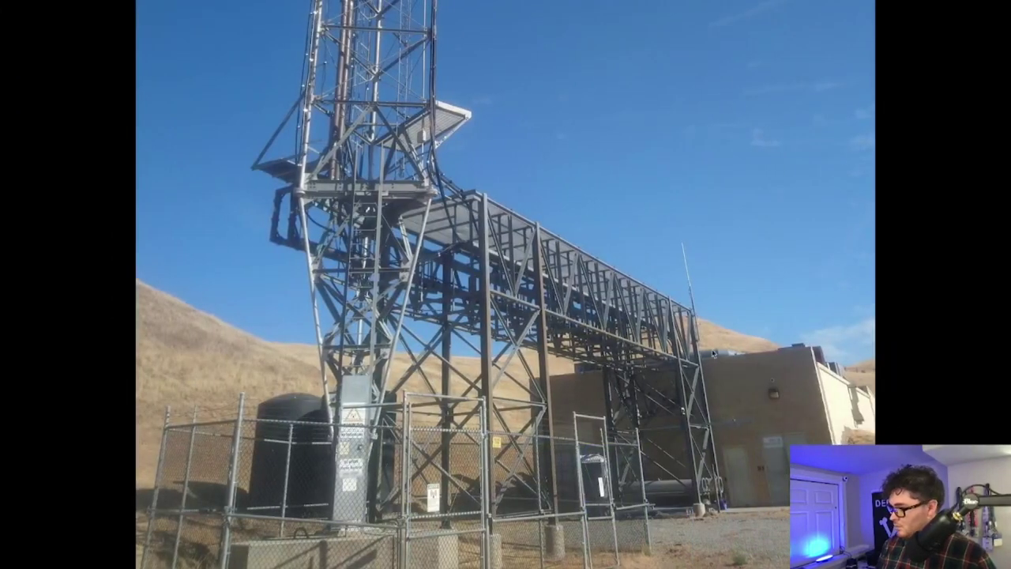
pyautogui.scroll(3, 715, 361)
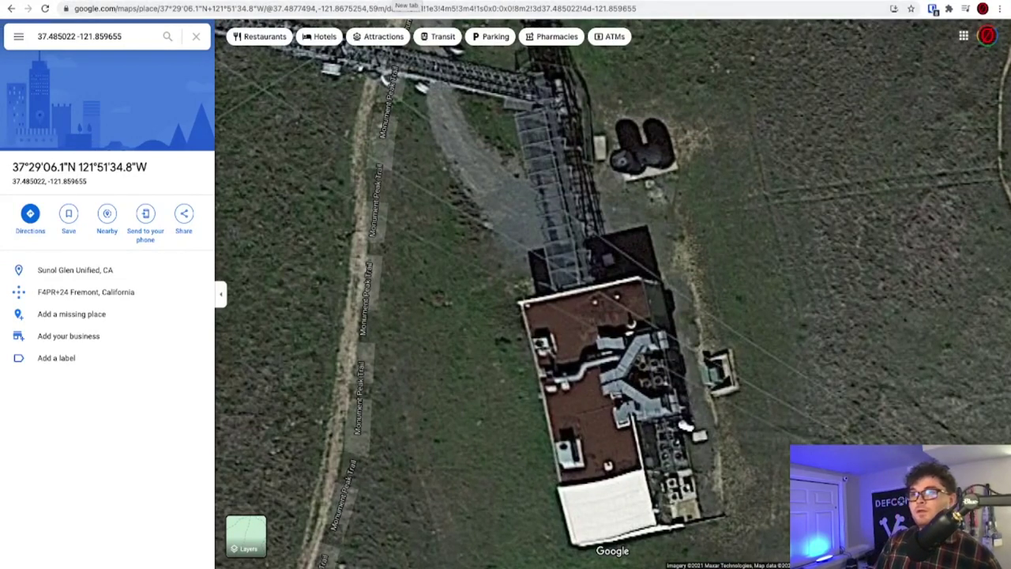
# Open Bing Maps through a web search and look up the coordinates 37.485022 -121.859655 used in Google Maps
pyautogui.click(406, 2)
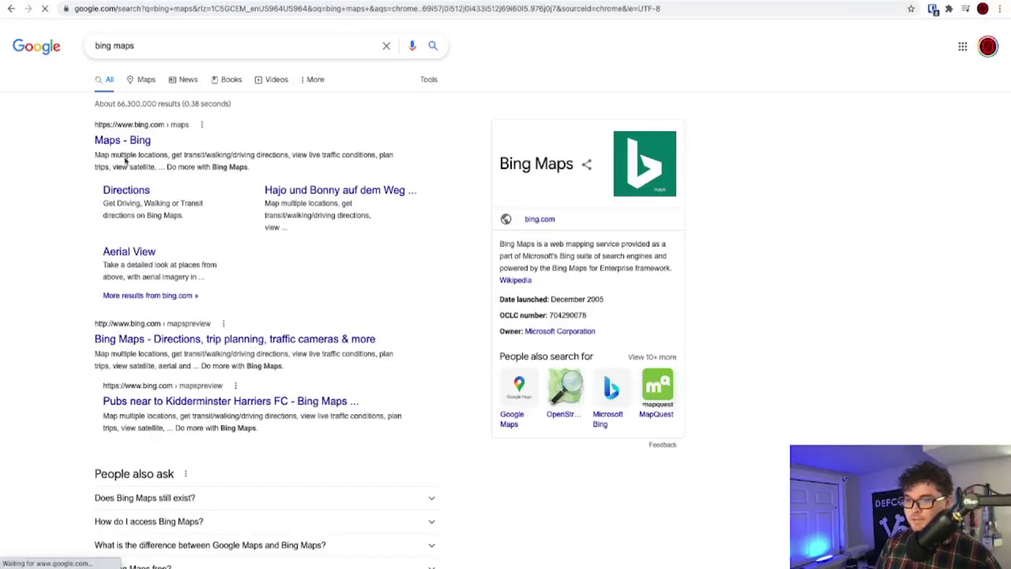
pyautogui.click(129, 141)
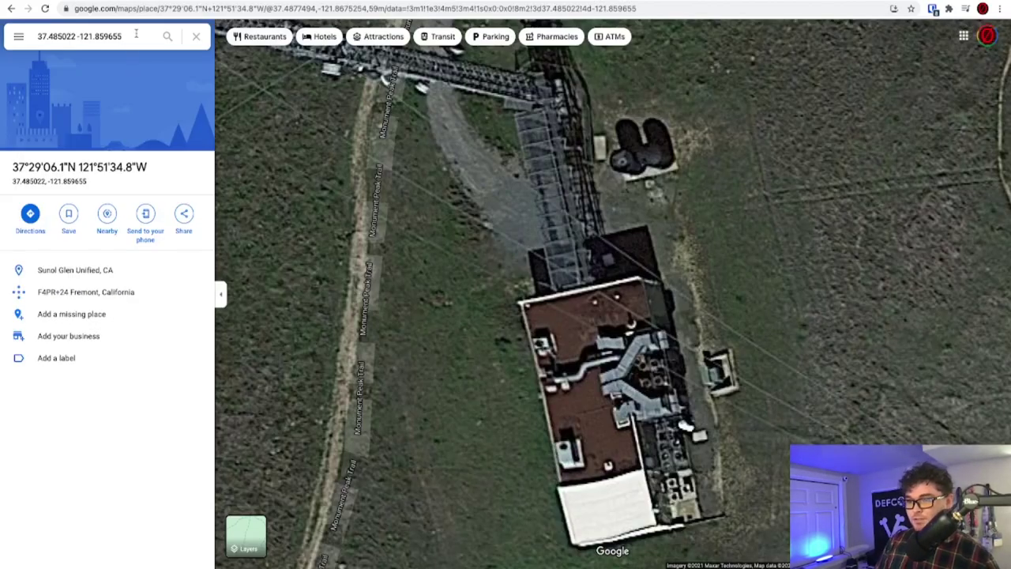
pyautogui.click(136, 34)
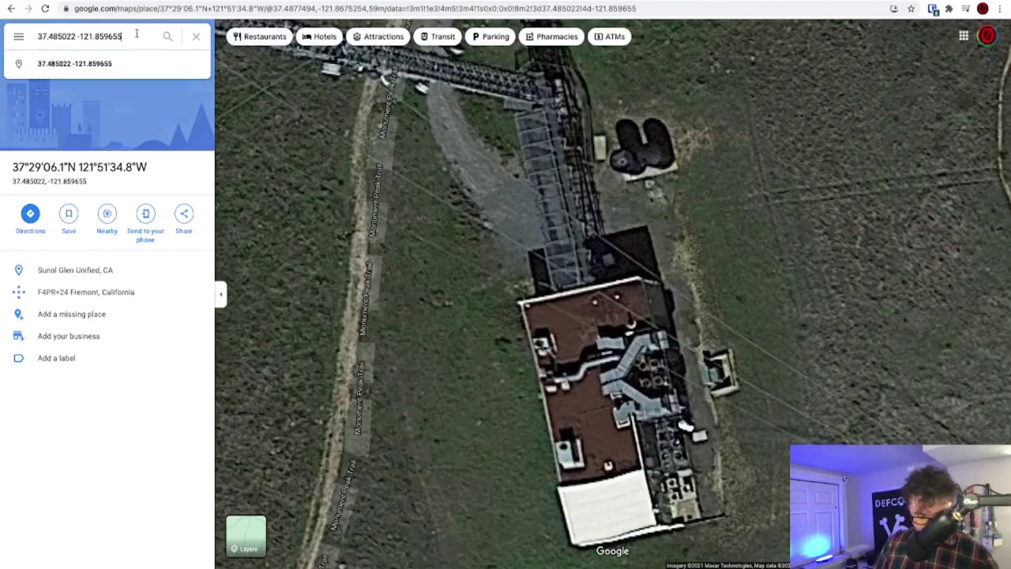
pyautogui.hotkey('ctrl', 'a')
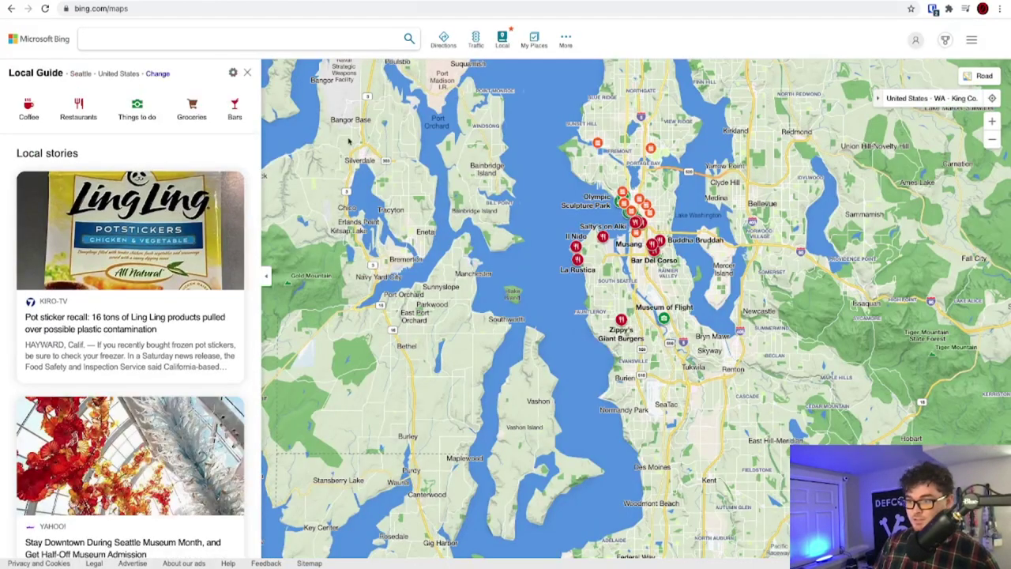
pyautogui.write('37.485022 -121.859655')
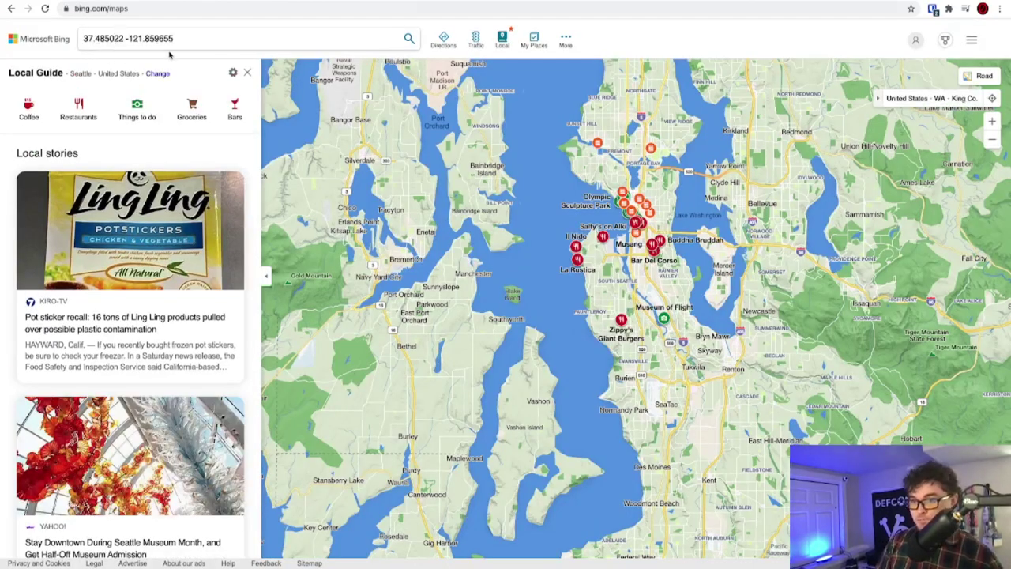
pyautogui.press('Return')
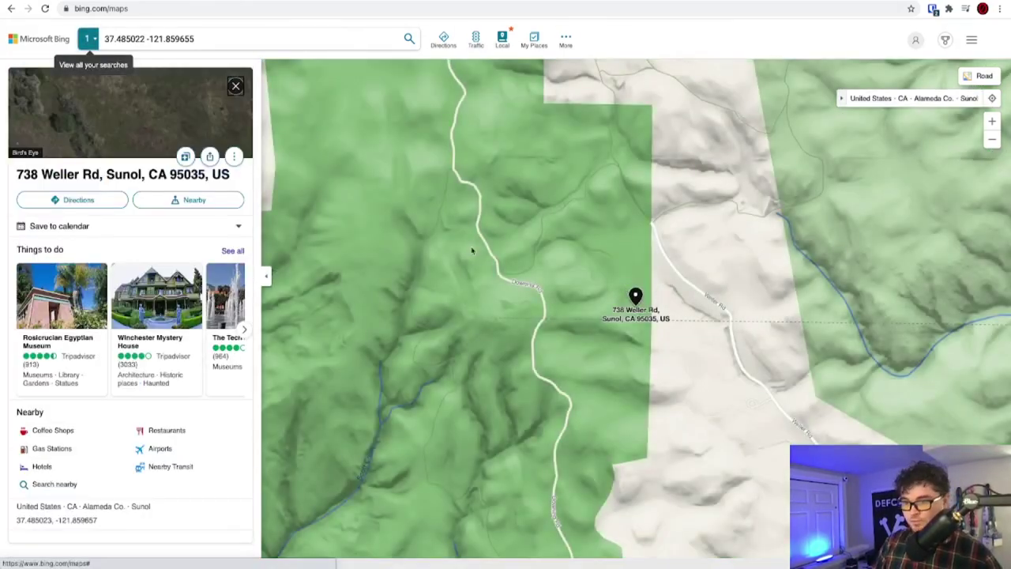
# Switch Bing Maps to aerial imagery and open the bird's eye view at the transmitter building
pyautogui.click(983, 76)
pyautogui.click(934, 94)
pyautogui.rightClick(726, 293)
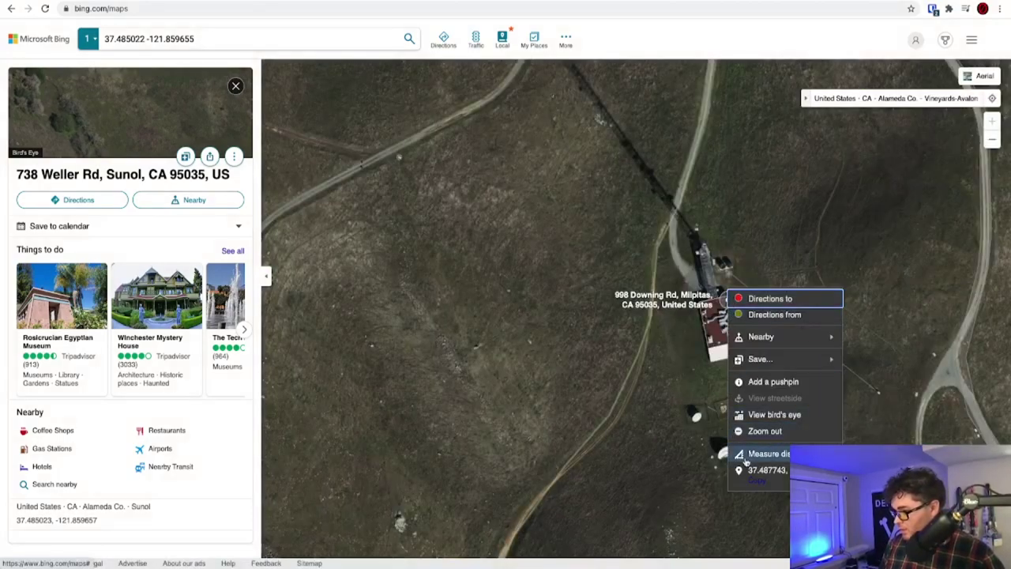
pyautogui.click(764, 414)
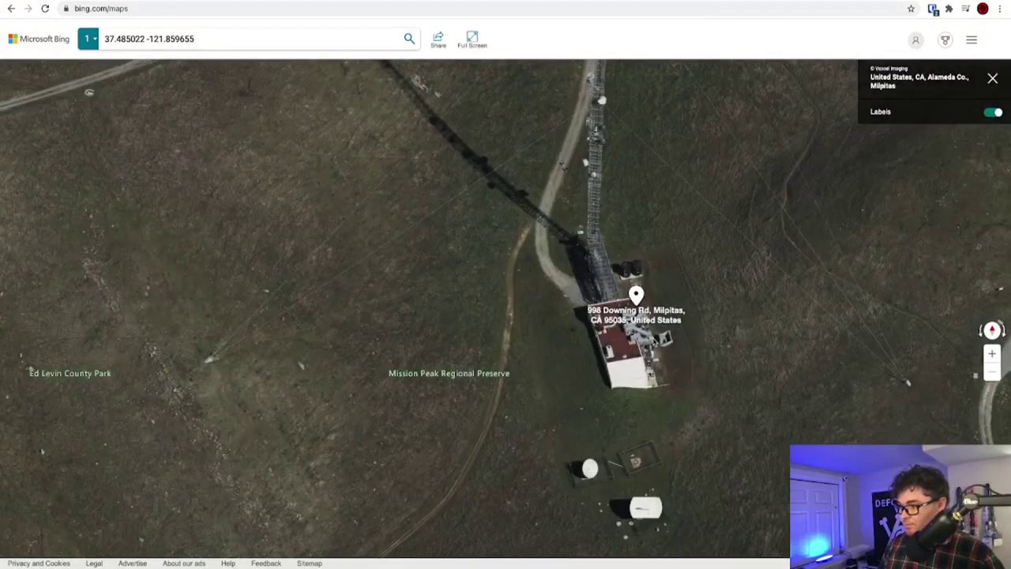
# Examine the transmitter building's roof, the full height of the tower and its shadow in the north-facing bird's eye view
pyautogui.scroll(2, 619, 335)
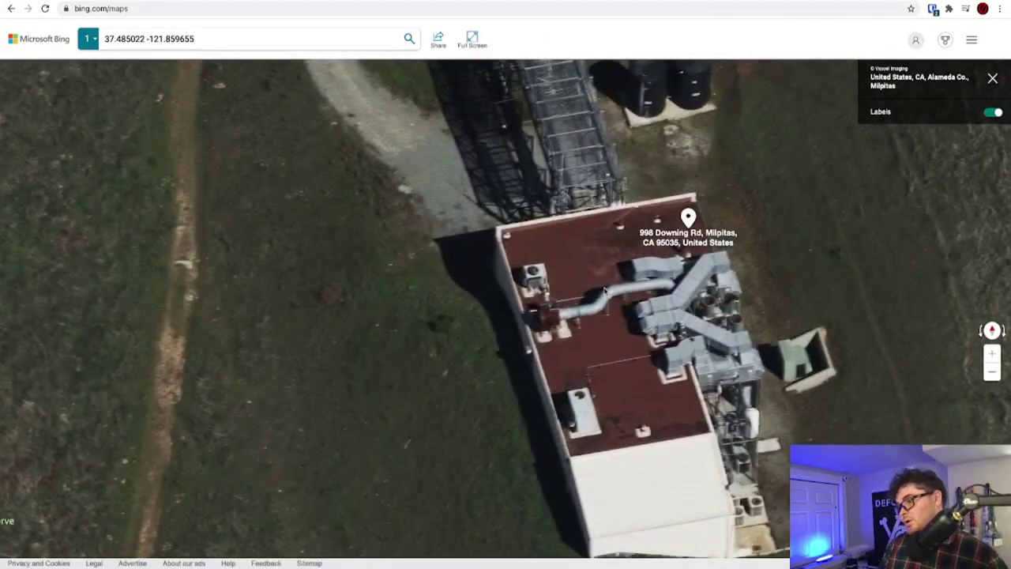
pyautogui.moveTo(602, 247); pyautogui.dragTo(668, 467)
pyautogui.scroll(-3, 608, 172)
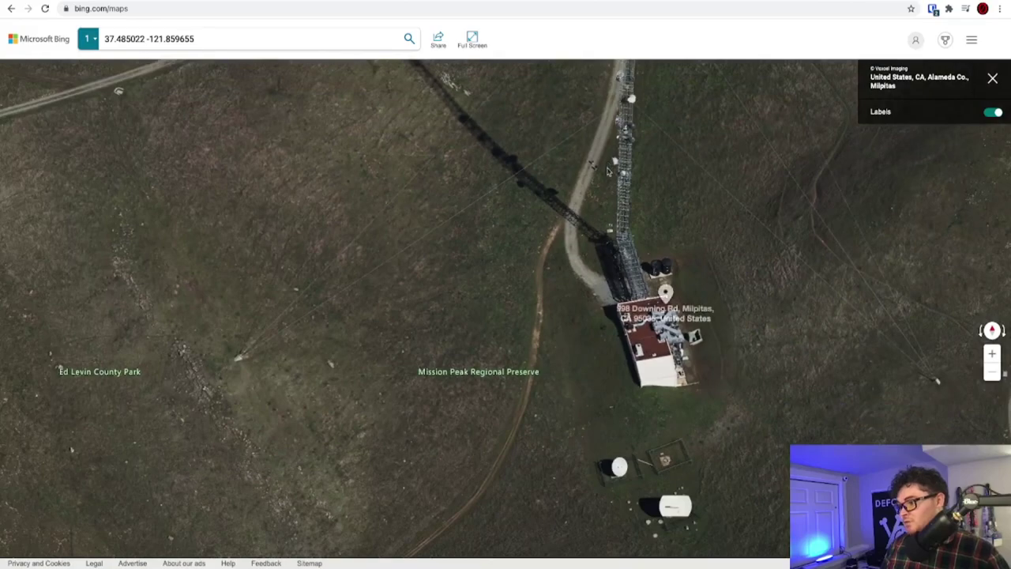
pyautogui.moveTo(609, 171); pyautogui.dragTo(608, 254)
pyautogui.scroll(4, 609, 259)
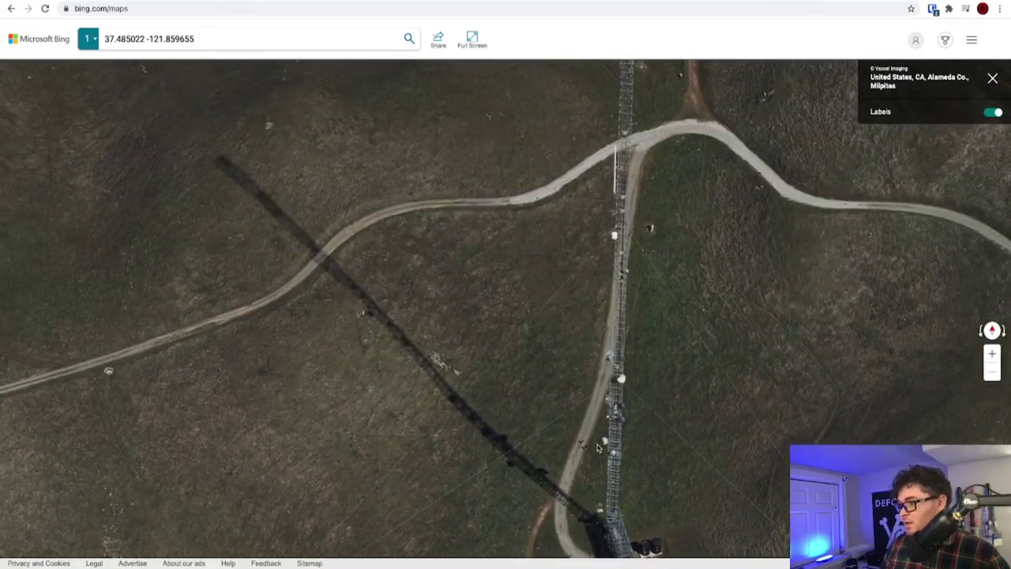
pyautogui.scroll(-3, 615, 420)
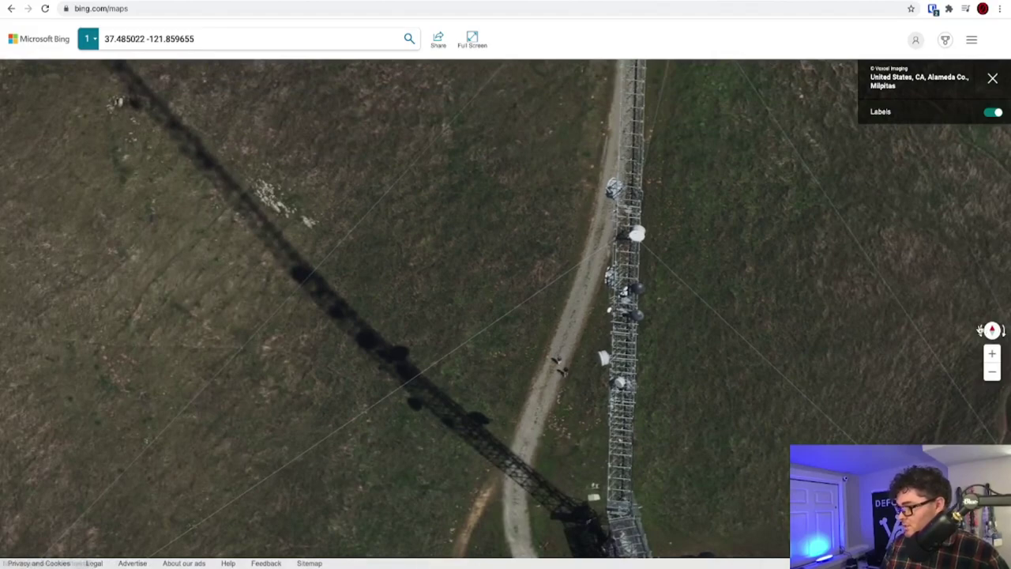
# Inspect the tower's dishes, base, walkway and tanks from a rotated bird's eye angle, and turn the view back to north
pyautogui.scroll(-2, 586, 492)
pyautogui.scroll(2, 585, 492)
pyautogui.scroll(2, 589, 277)
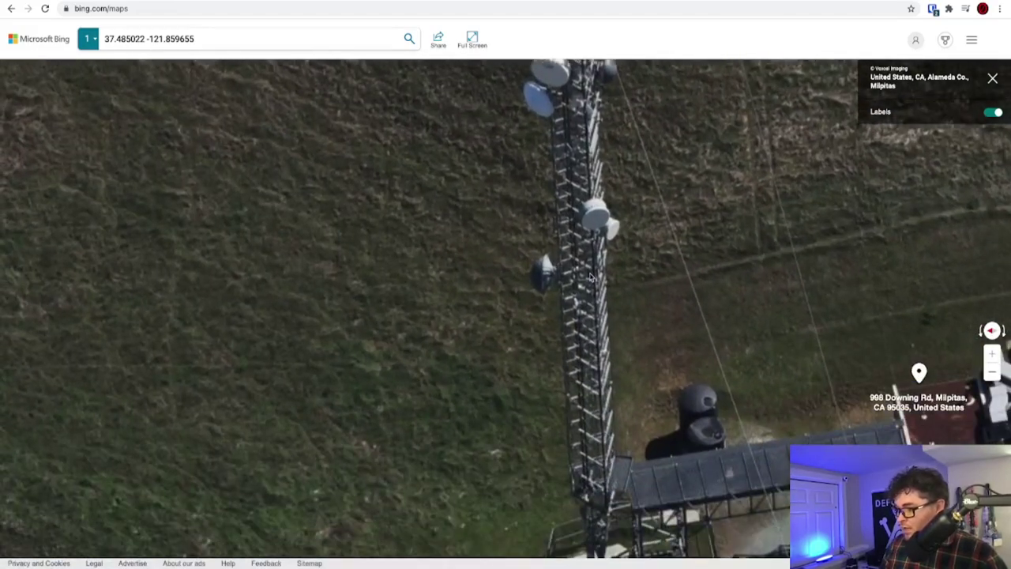
pyautogui.moveTo(588, 276); pyautogui.dragTo(650, 113)
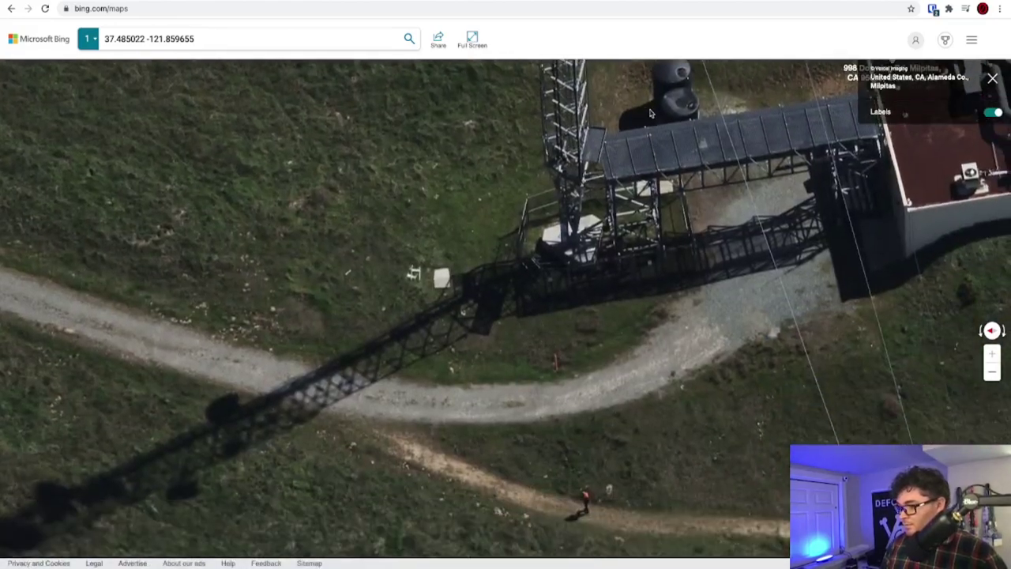
pyautogui.scroll(-3, 650, 113)
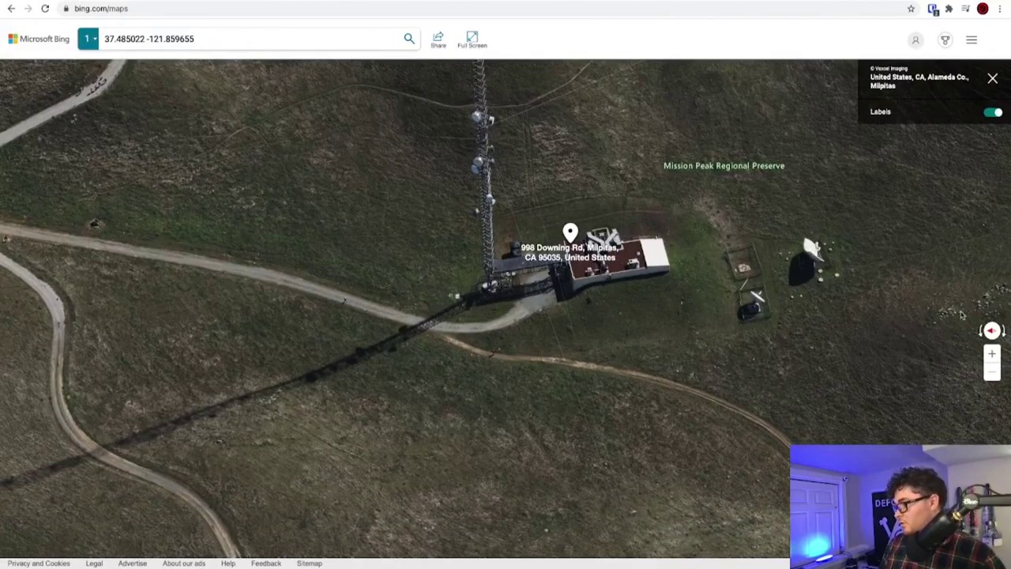
pyautogui.click(984, 330)
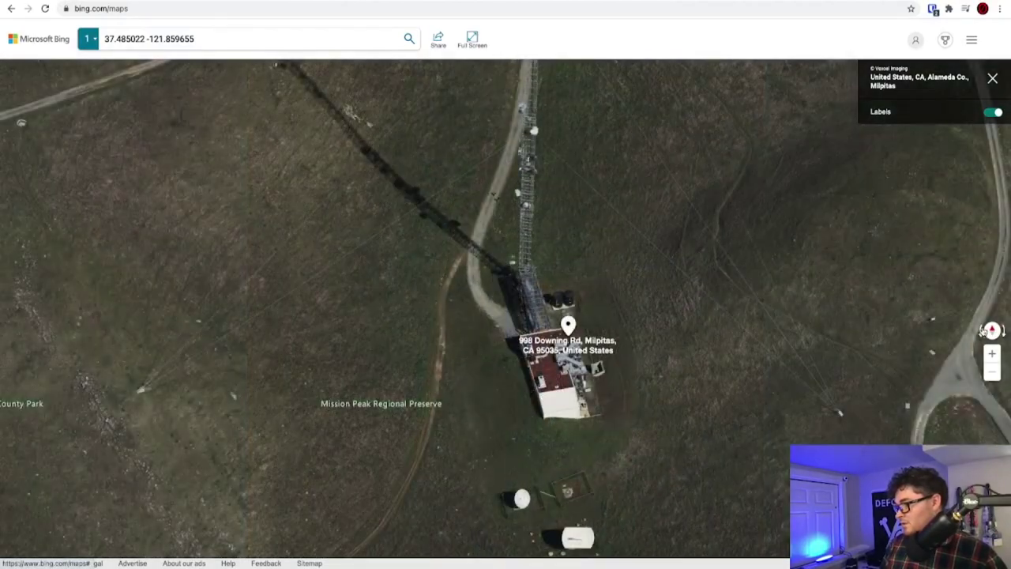
# Rotate the bird's eye view to face south and examine the tower's base, walkway and tanks up close
pyautogui.click(980, 330)
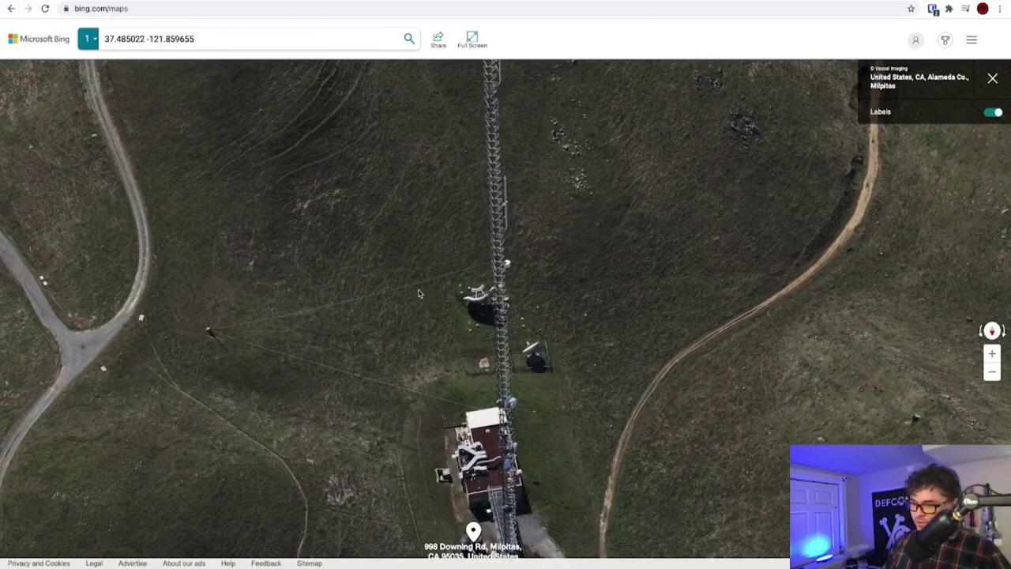
pyautogui.scroll(2, 418, 294)
pyautogui.scroll(-2, 418, 294)
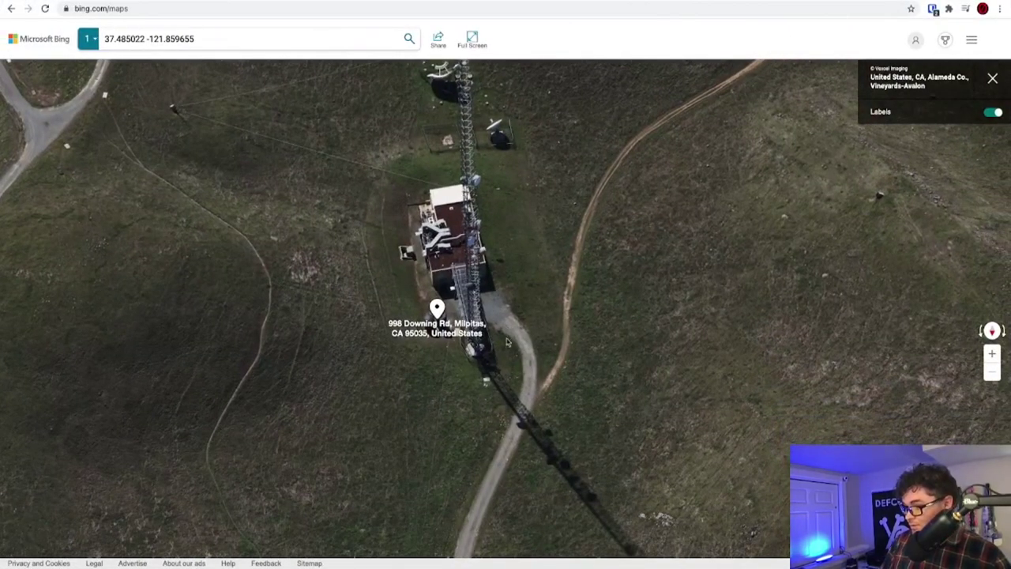
pyautogui.scroll(3, 474, 328)
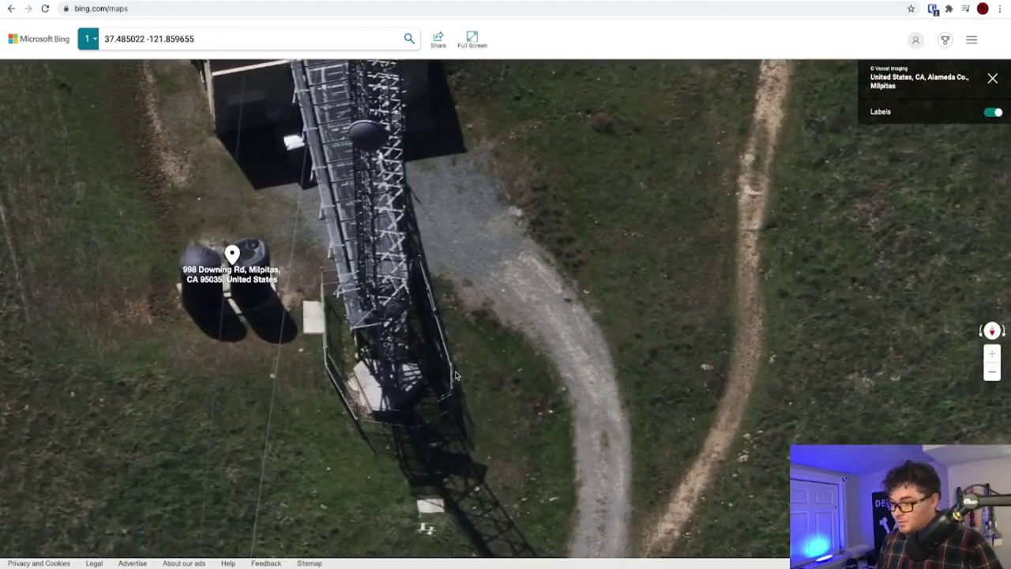
# Compare the tower, walkway and tanks in the south-facing view with the ground-level photo of the tower
pyautogui.hotkey('ctrl', 'Right')
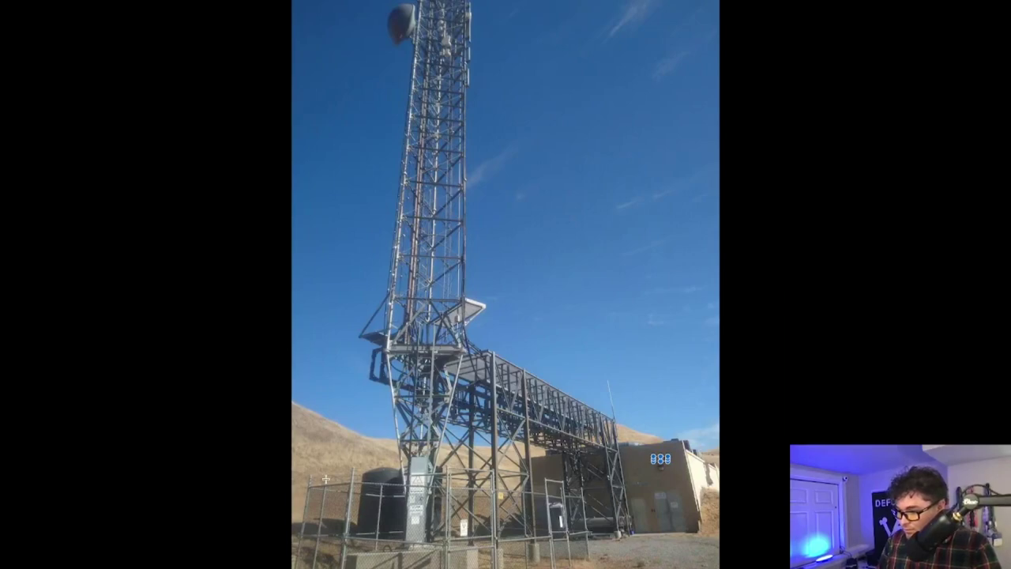
pyautogui.hotkey('ctrl', 'Left')
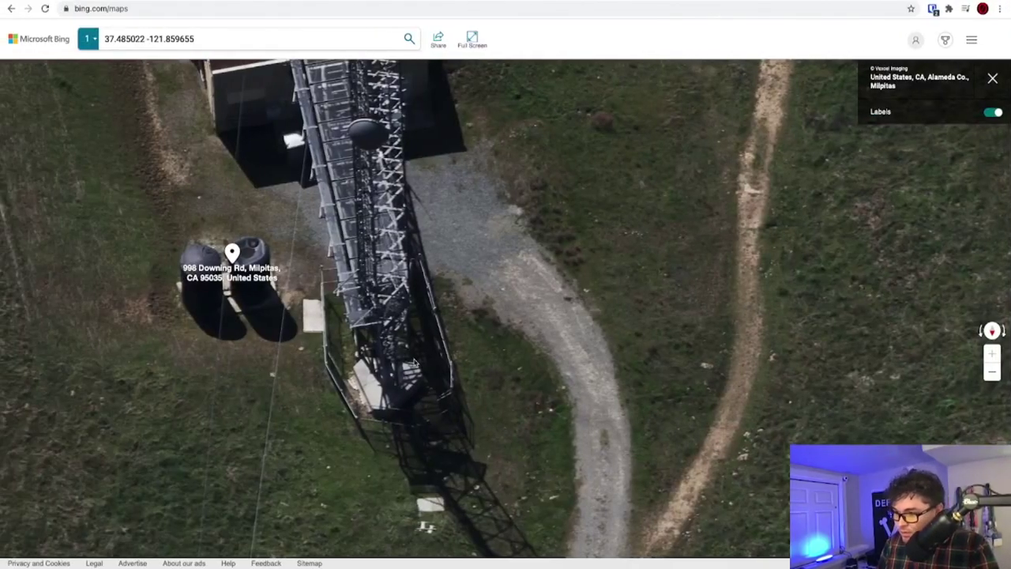
pyautogui.moveTo(413, 363); pyautogui.dragTo(441, 465)
pyautogui.hotkey('ctrl', 'Right')
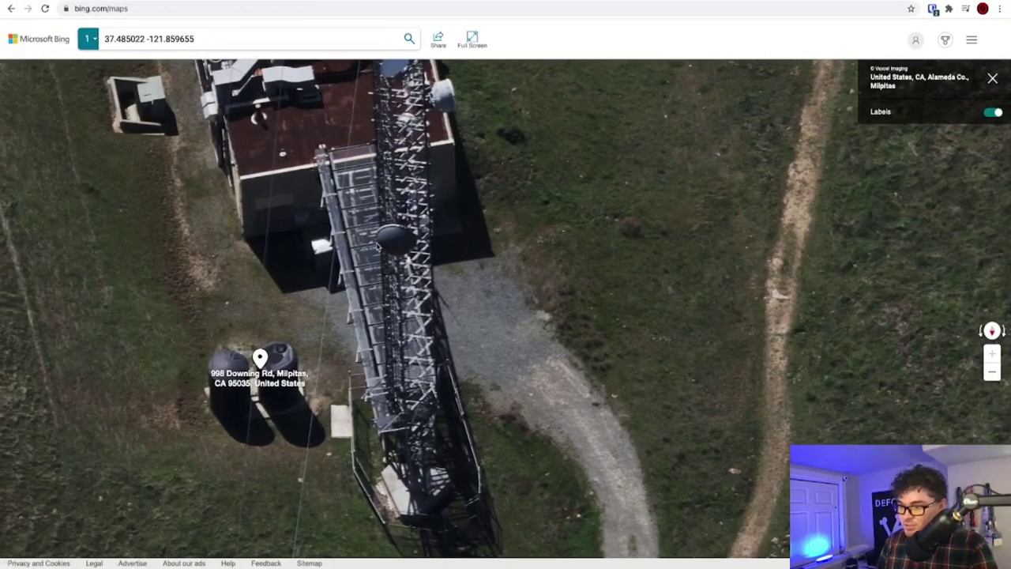
pyautogui.hotkey('ctrl', 'Left')
pyautogui.hotkey('ctrl', 'Right')
pyautogui.hotkey('ctrl', 'Right')
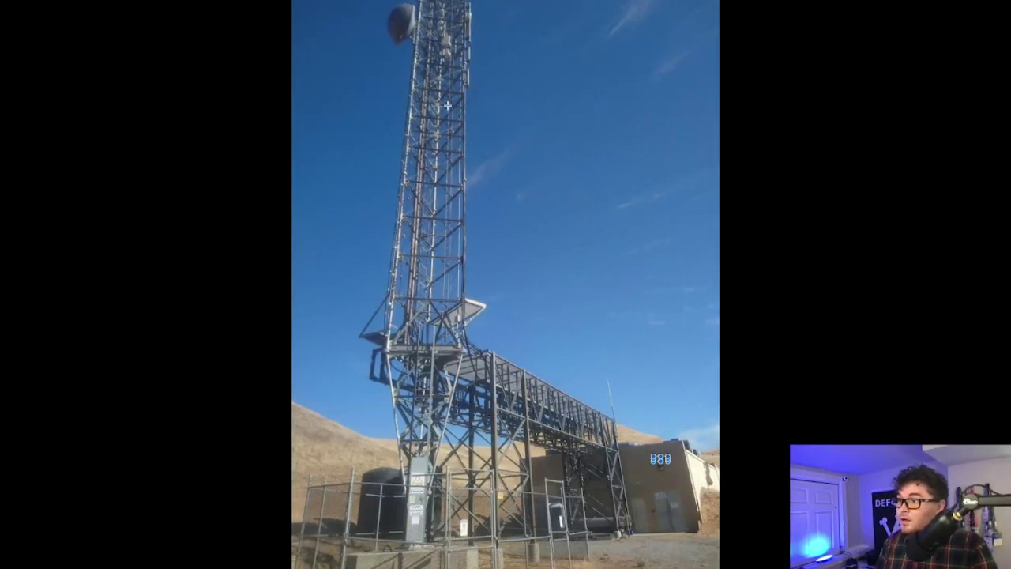
pyautogui.scroll(5, 474, 237)
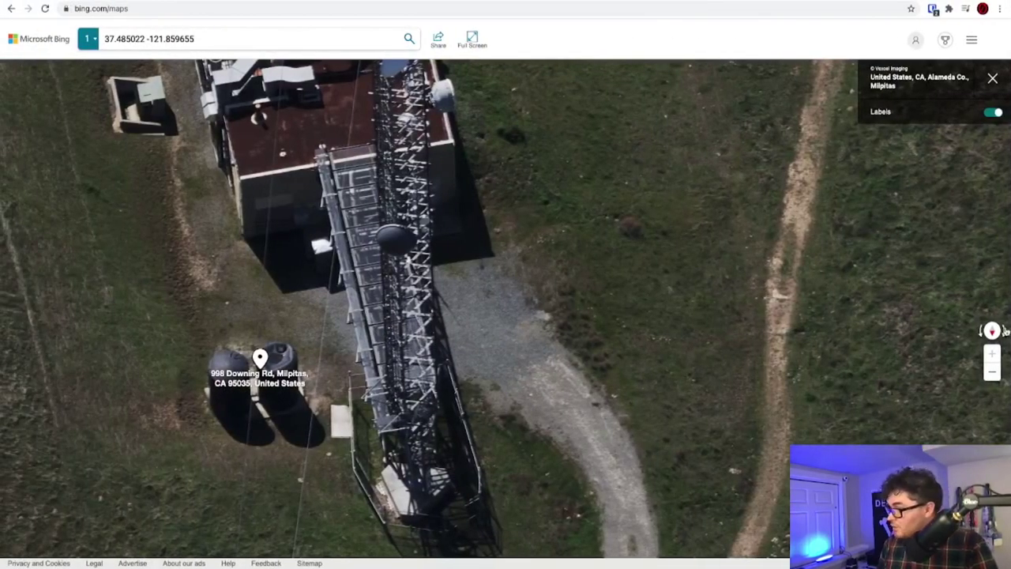
# Rotate the bird's eye view to face east and check the tower's dishes, walkway and tanks against the ground-level photo
pyautogui.click(1005, 332)
pyautogui.moveTo(290, 180); pyautogui.dragTo(725, 420)
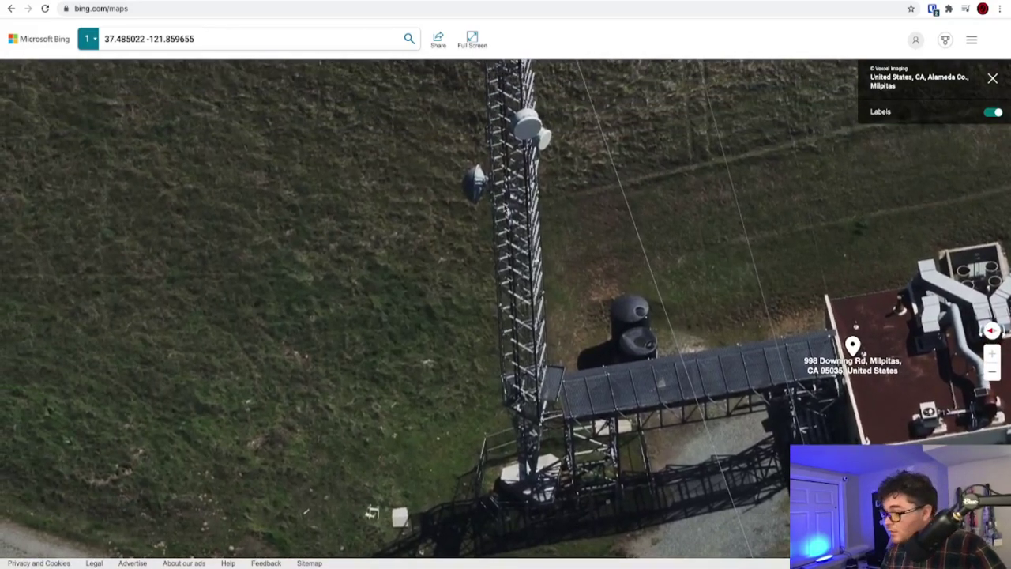
pyautogui.scroll(-5, 505, 308)
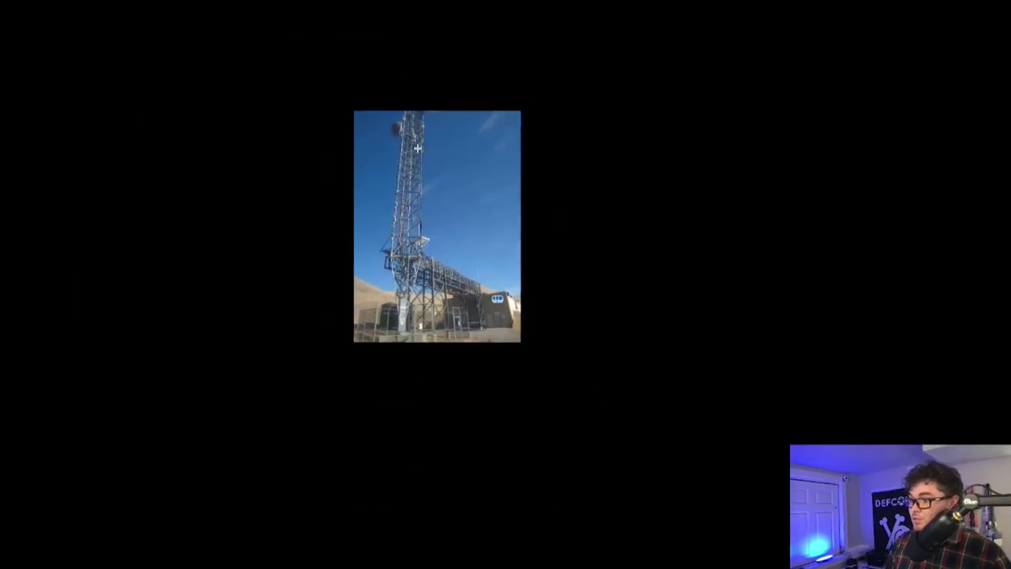
# Switch to the Preview window with DSC_0696.JPG and show it full screen
pyautogui.press('Left')
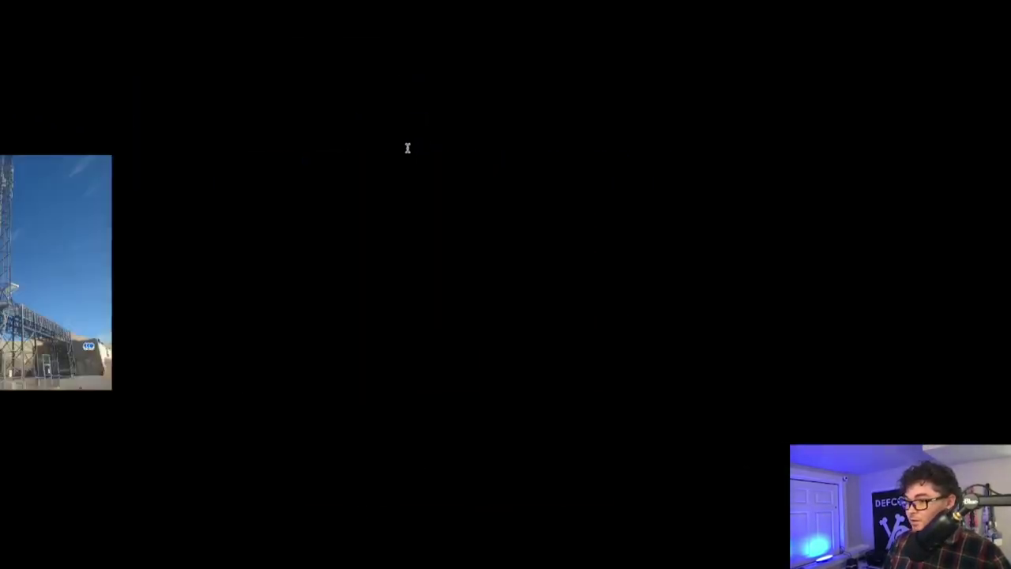
pyautogui.hotkey('ctrl', 'Up')
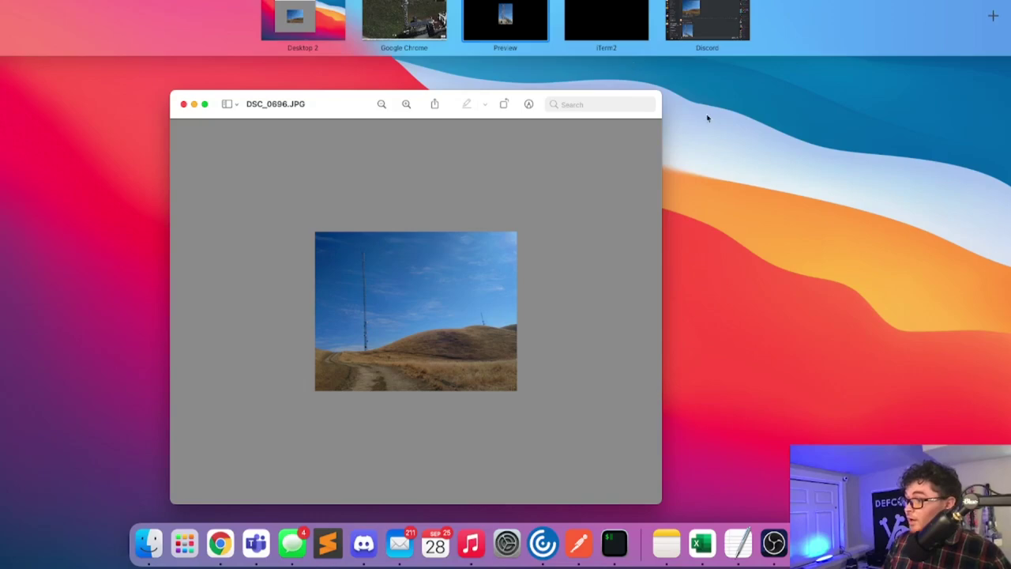
pyautogui.click(532, 226)
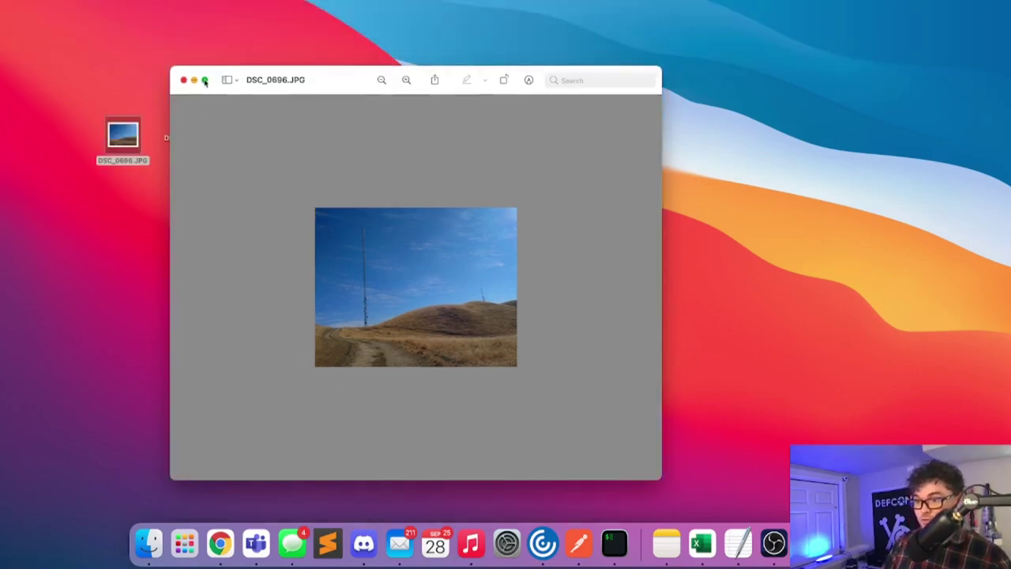
pyautogui.click(205, 80)
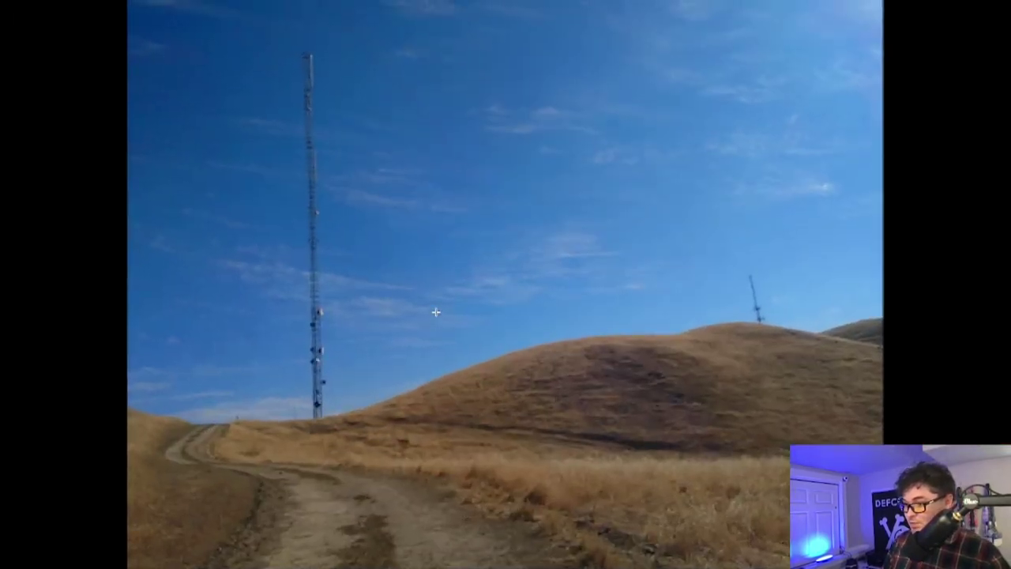
# Examine the tower, its dishes, the dirt road and the distant second tower in DSC_0696.JPG
pyautogui.scroll(5, 435, 312)
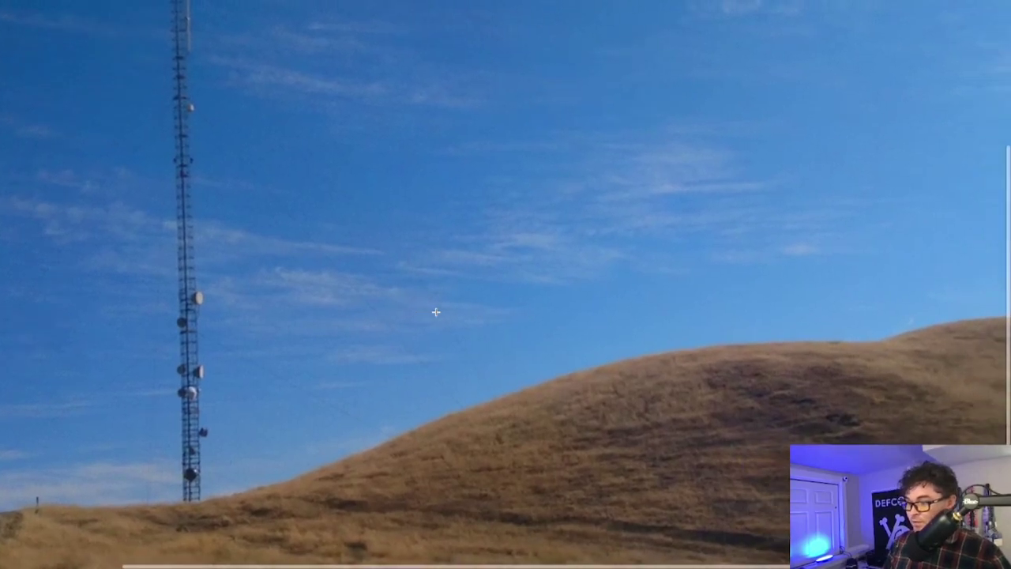
pyautogui.scroll(-5, 436, 312)
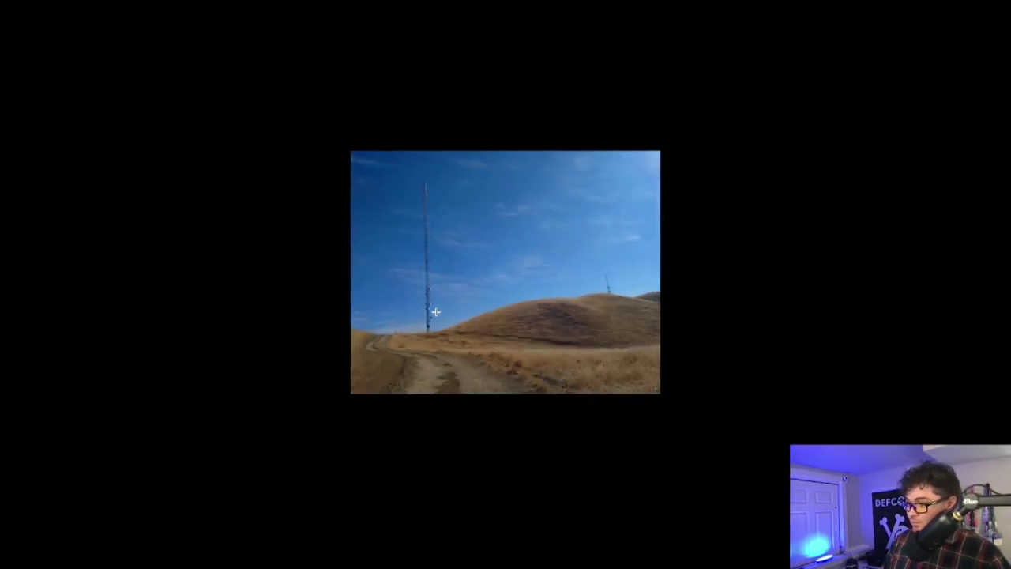
pyautogui.scroll(5, 435, 312)
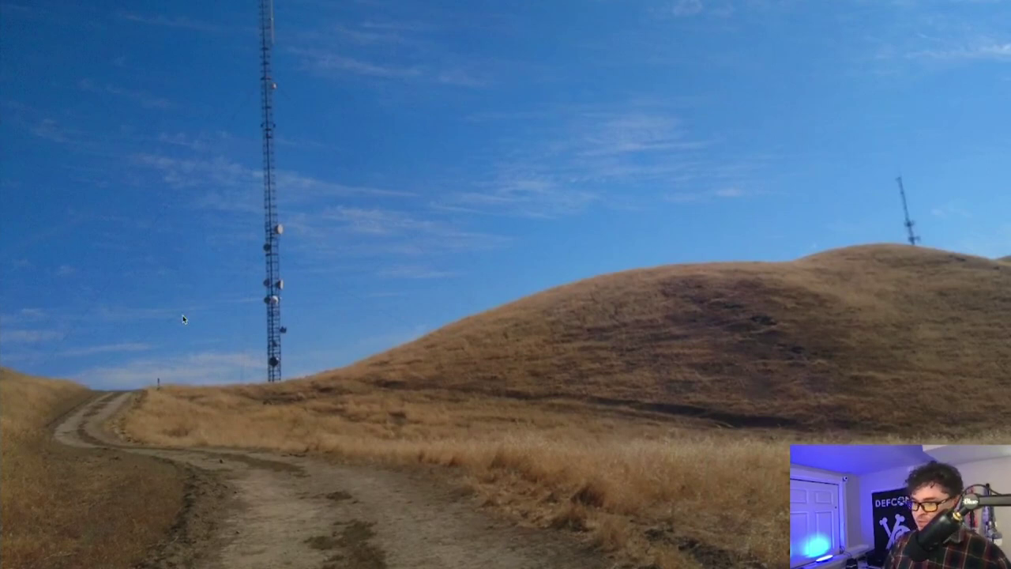
pyautogui.scroll(-3, 183, 319)
pyautogui.scroll(3, 306, 395)
pyautogui.scroll(-3, 307, 396)
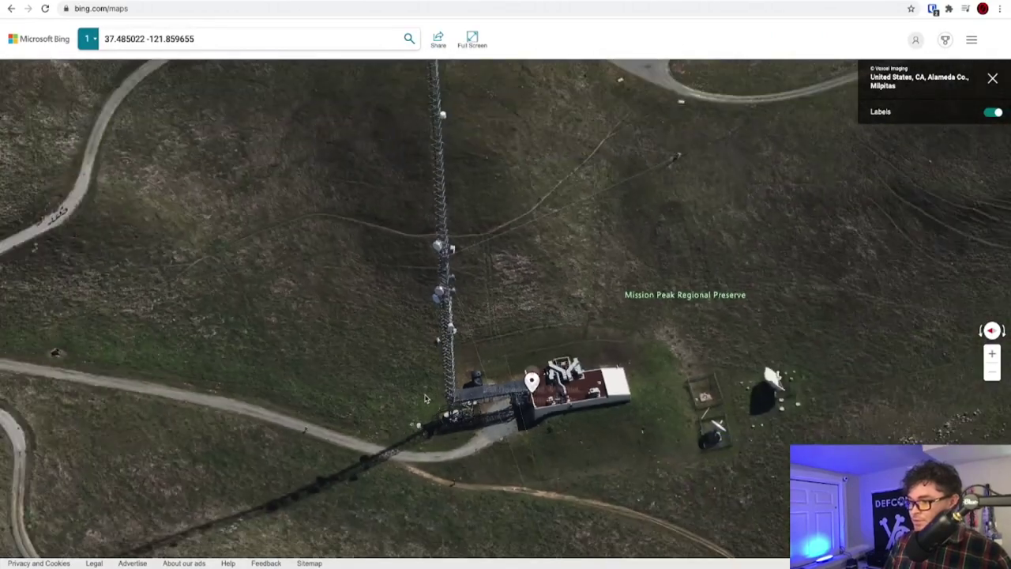
# Compare the tower and surrounding roads in the east-facing bird's eye view with the ground-level photo
pyautogui.scroll(3, 425, 399)
pyautogui.scroll(-3, 470, 433)
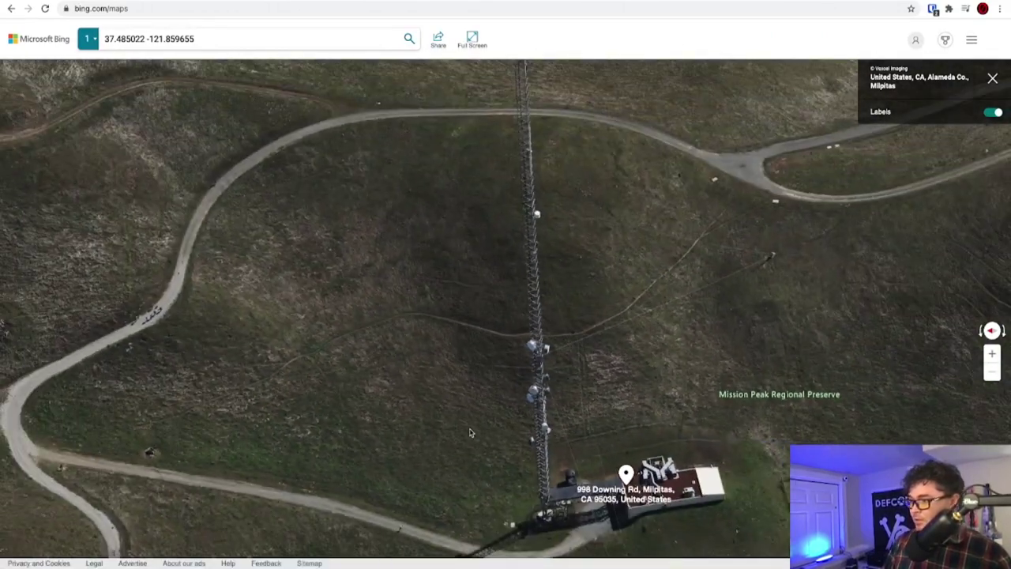
pyautogui.moveTo(474, 397); pyautogui.dragTo(490, 269)
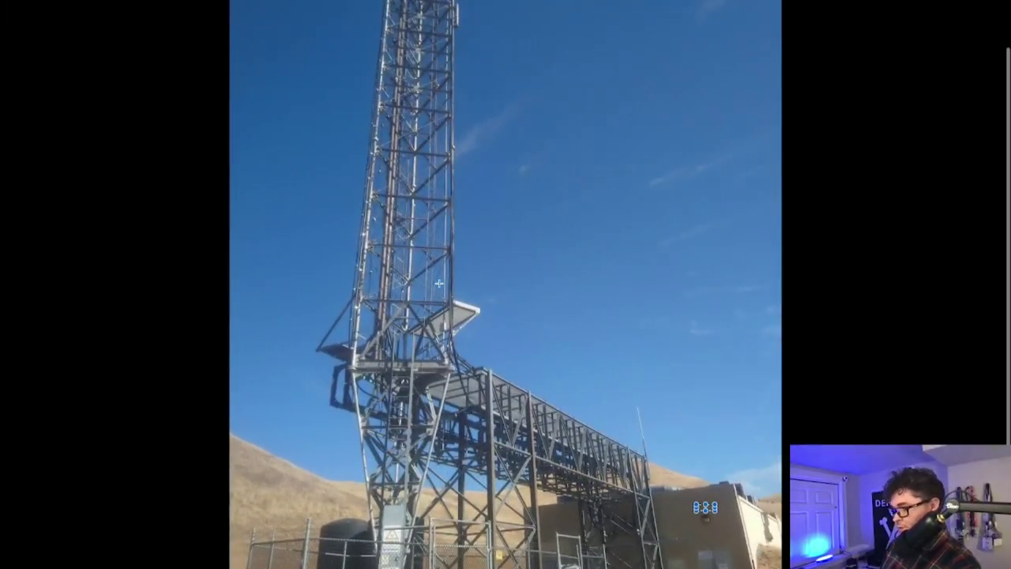
pyautogui.scroll(-3, 439, 283)
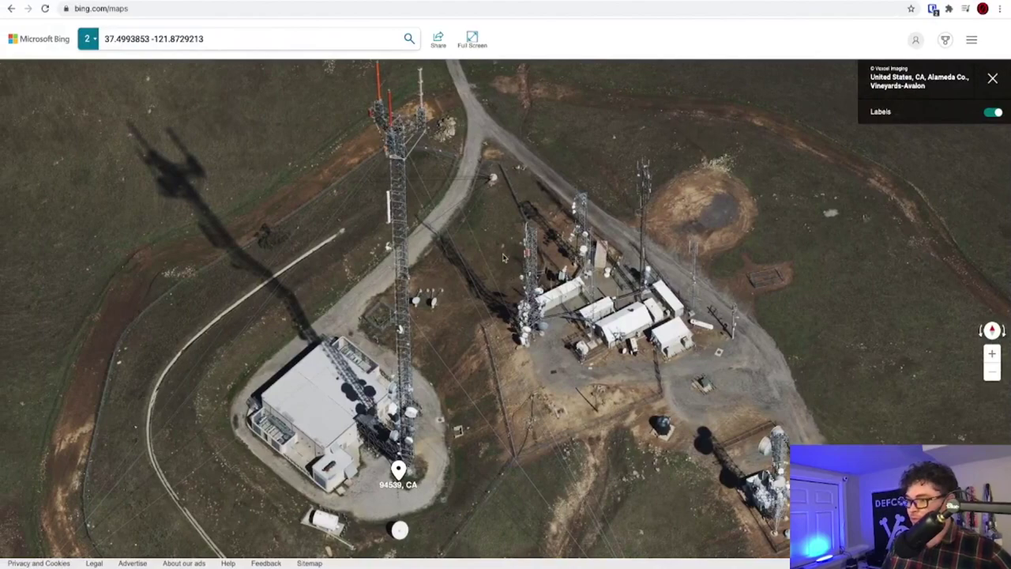
# Return from the site at 37.4993853 -121.8729213 to the aerial map and reopen the bird's eye view at the transmitter building
pyautogui.click(10, 10)
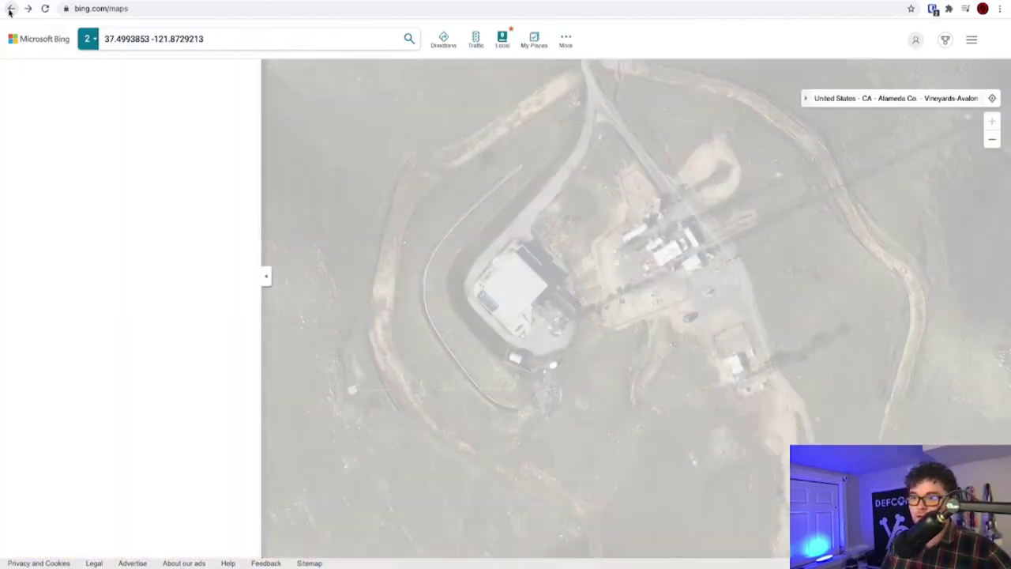
pyautogui.click(11, 9)
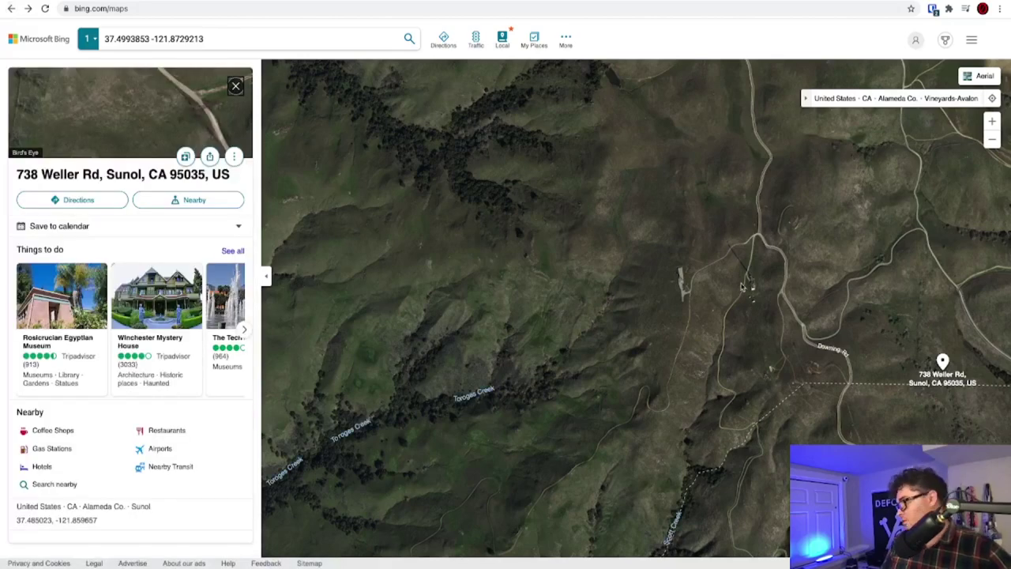
pyautogui.scroll(5, 742, 287)
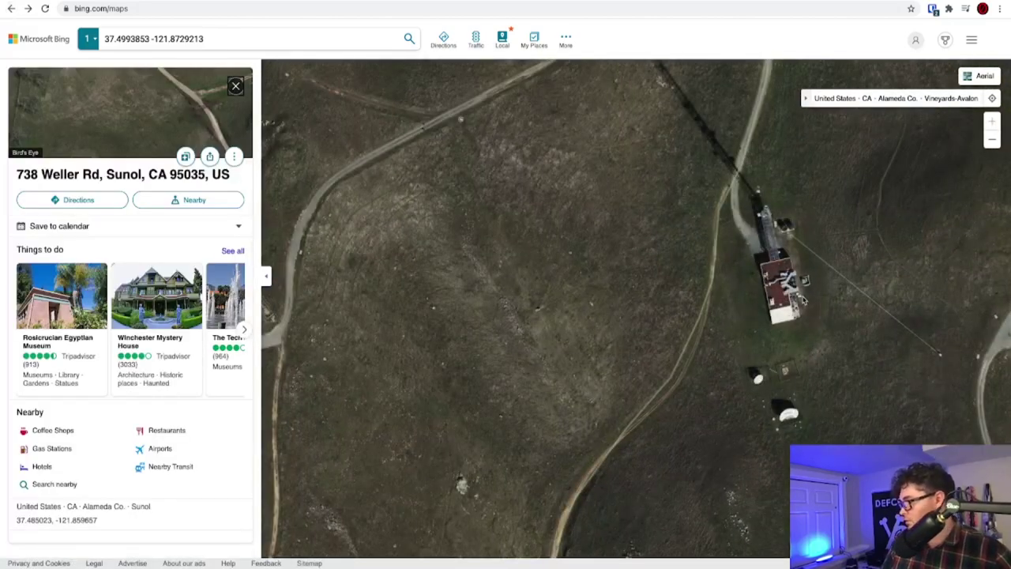
pyautogui.moveTo(804, 299); pyautogui.dragTo(705, 344)
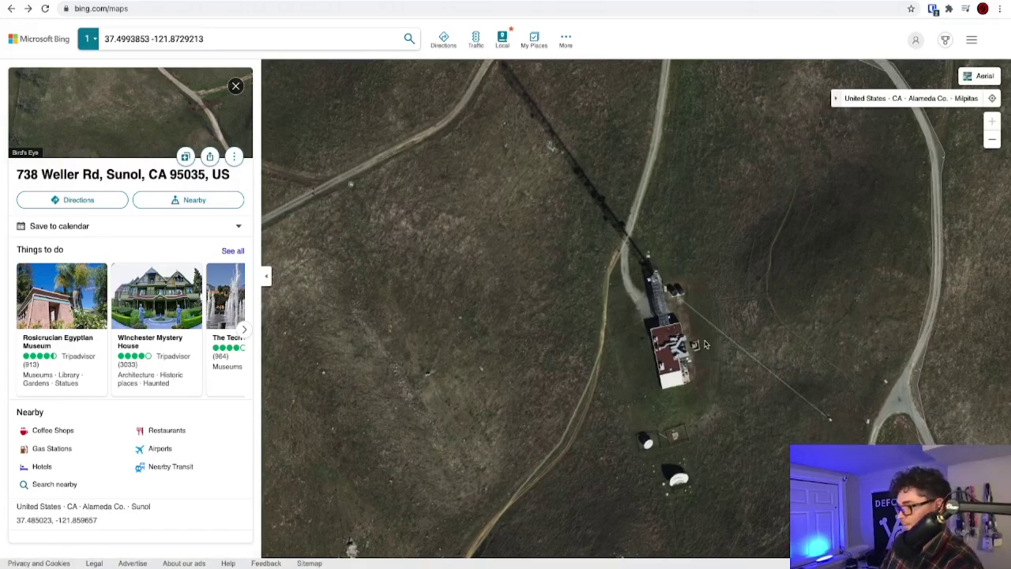
pyautogui.rightClick(654, 320)
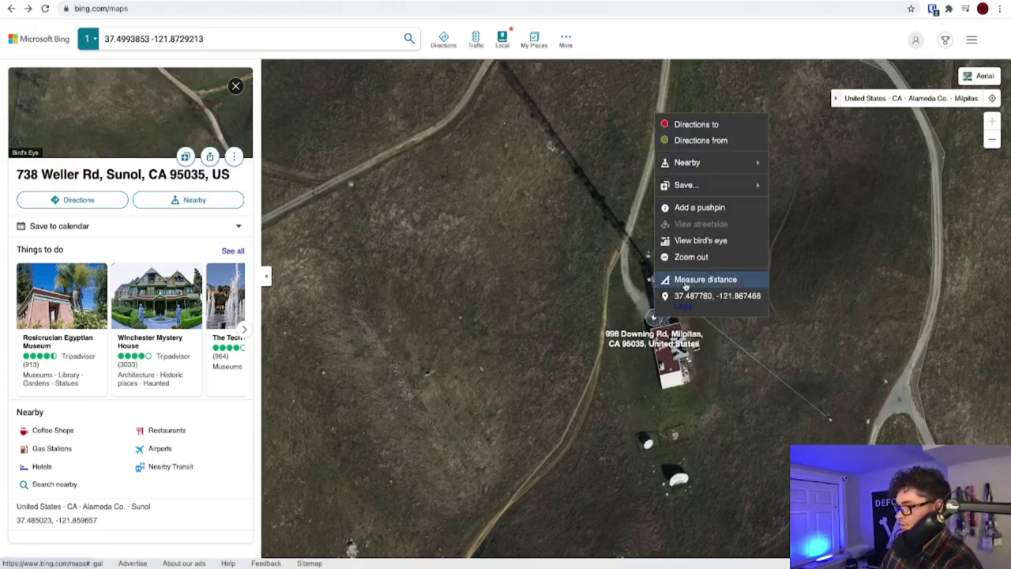
pyautogui.click(695, 240)
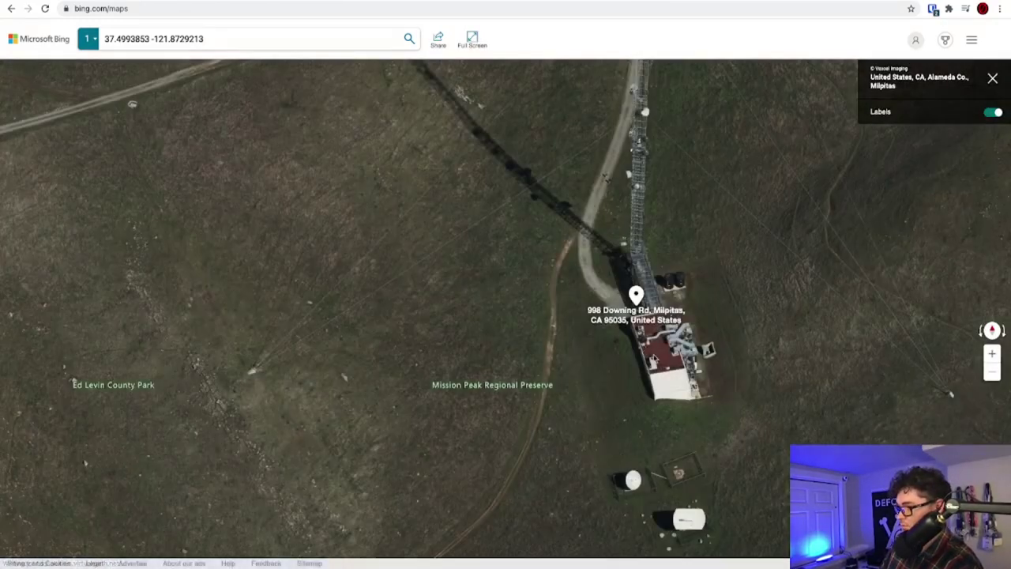
# Rotate the bird's eye view to face west and compare the building, walkway and tanks with the ground-level photo
pyautogui.click(1002, 338)
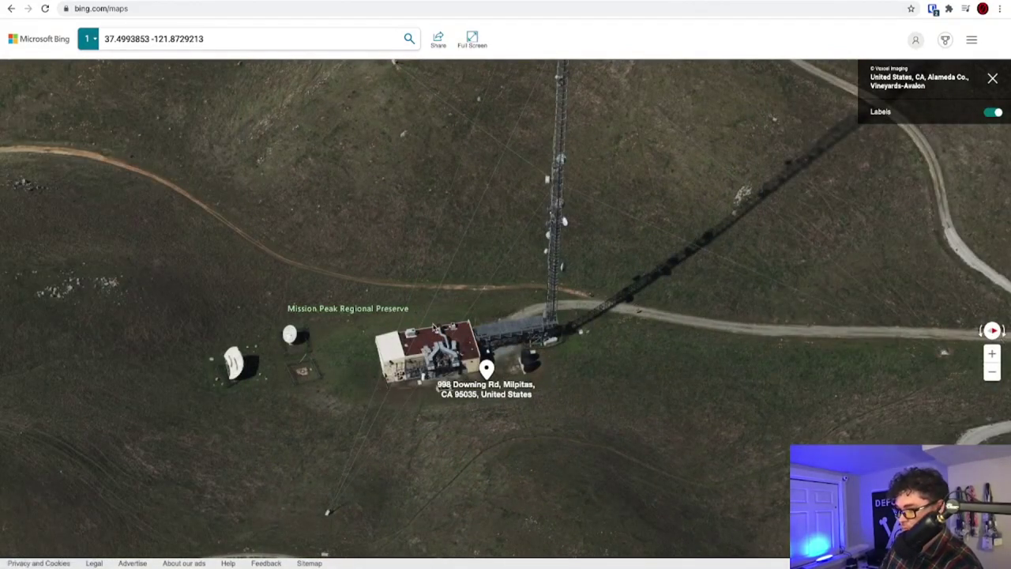
pyautogui.scroll(4, 434, 327)
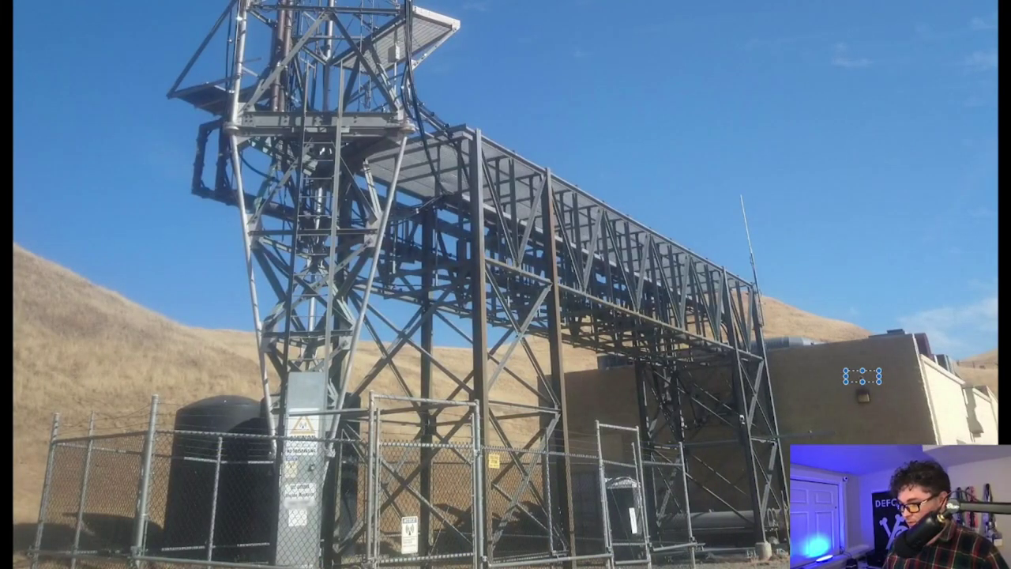
pyautogui.hotkey('ctrl', 'Left')
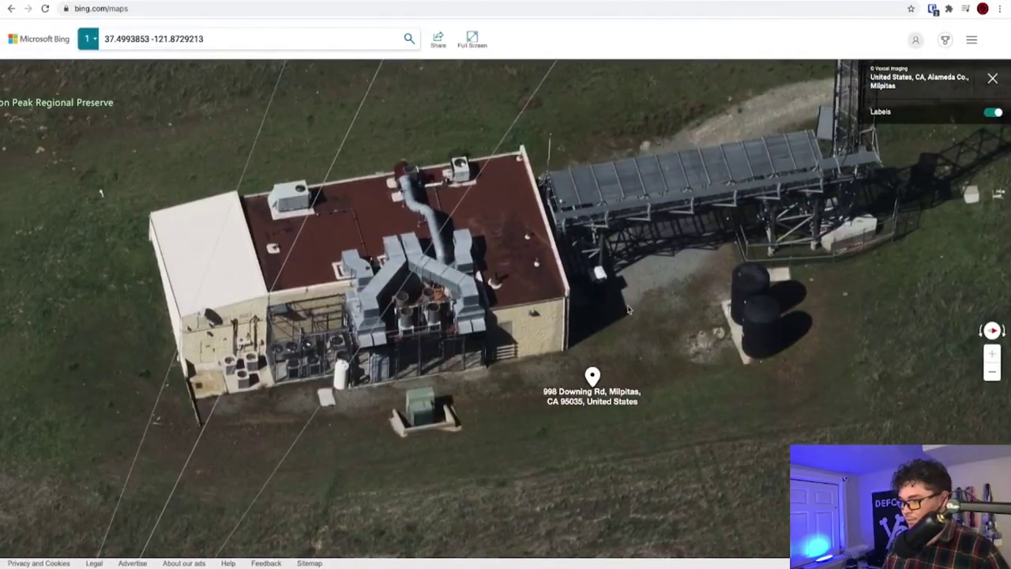
pyautogui.moveTo(848, 247); pyautogui.dragTo(761, 391)
# Inspect the hillside and tracks around the transmitter site, and check the tower's dishes in the ground-level photo
pyautogui.scroll(-5, 771, 371)
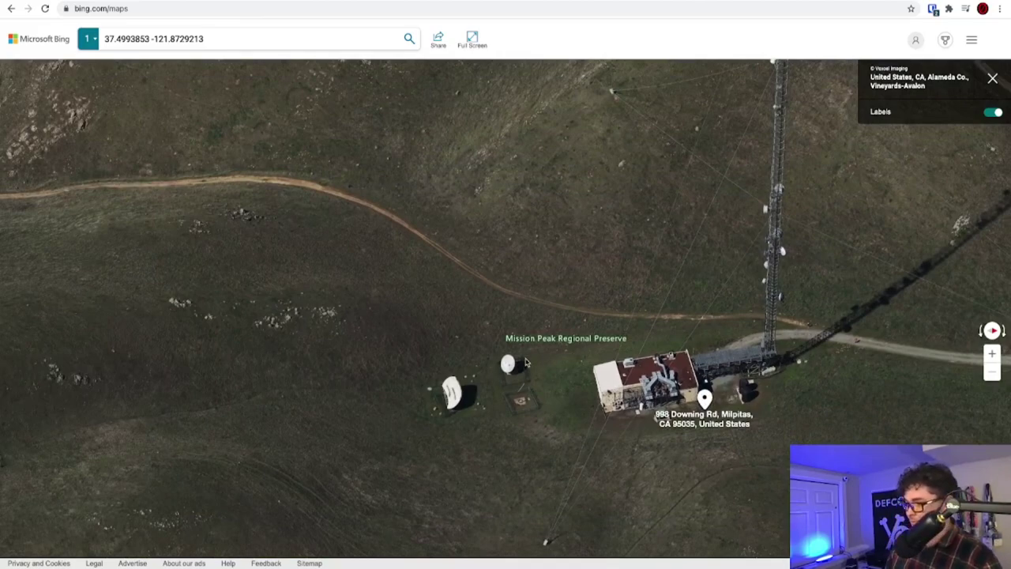
pyautogui.moveTo(525, 362); pyautogui.dragTo(483, 462)
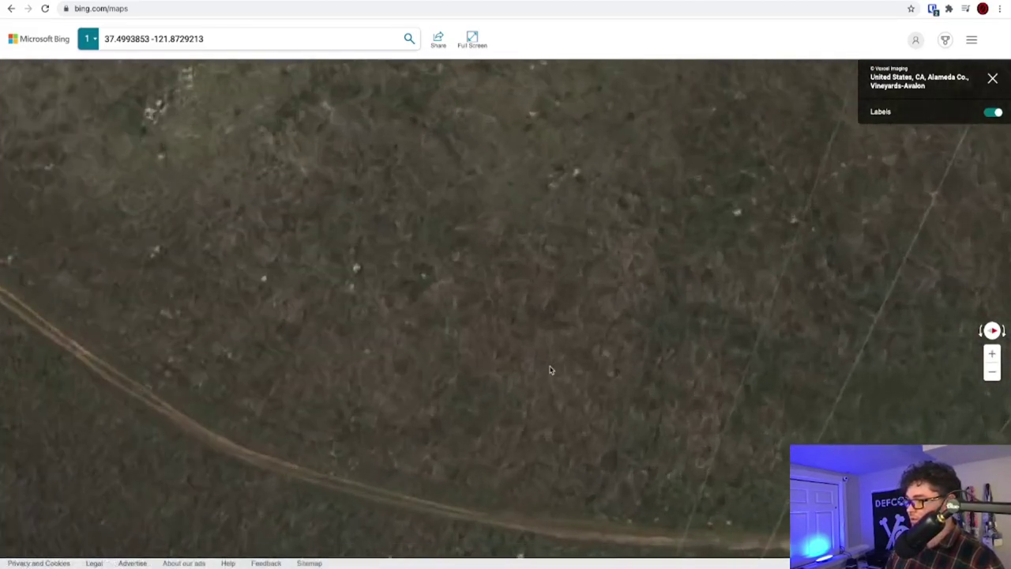
pyautogui.scroll(2, 551, 368)
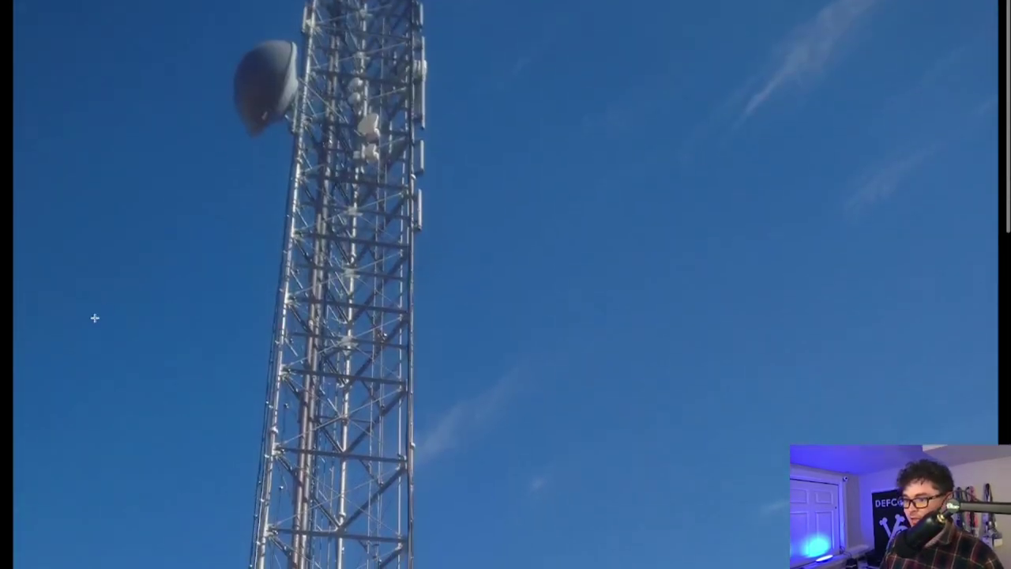
pyautogui.moveTo(292, 342); pyautogui.dragTo(498, 23)
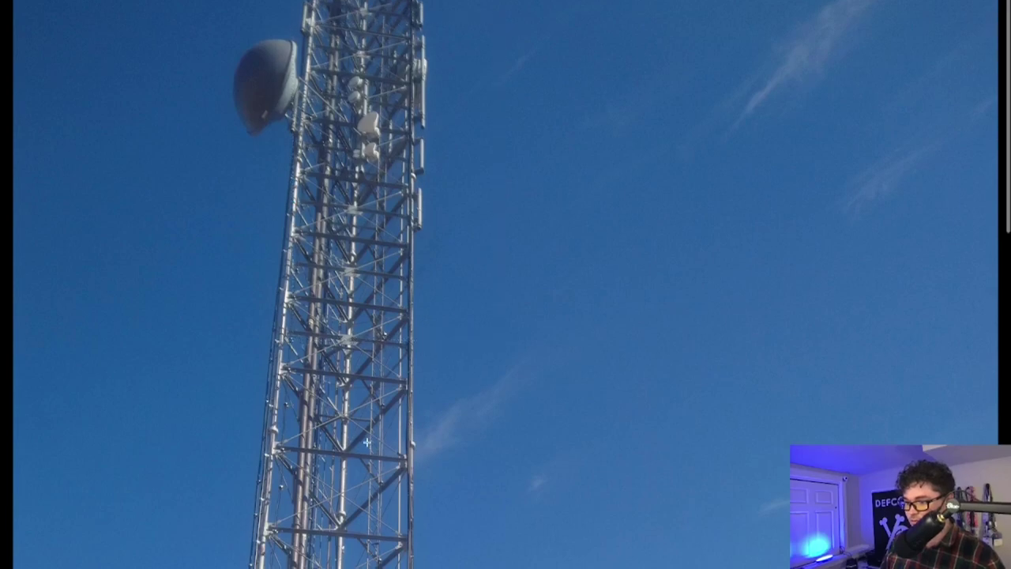
pyautogui.scroll(-10, 366, 442)
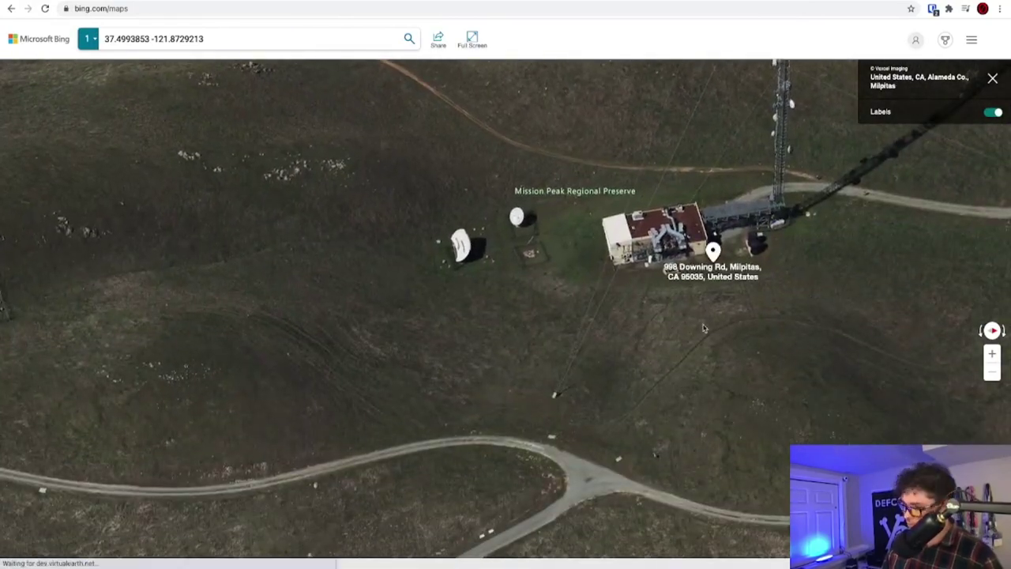
# Compare the road fork and hillside below the transmitter building with the dirt track and tower in the ground-level photo
pyautogui.moveTo(703, 326); pyautogui.dragTo(703, 231)
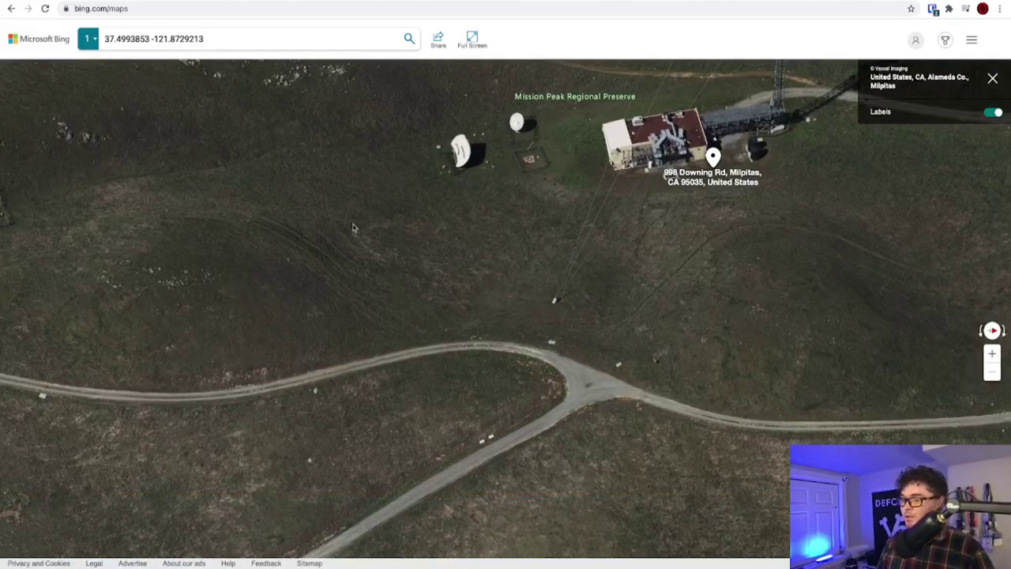
pyautogui.hotkey('ctrl', 'Left')
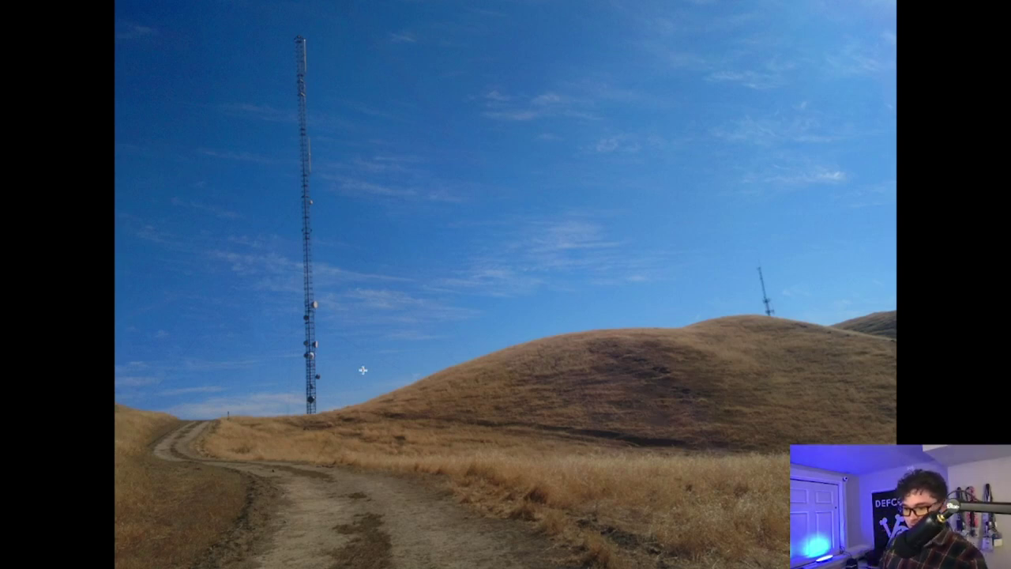
pyautogui.scroll(3, 299, 403)
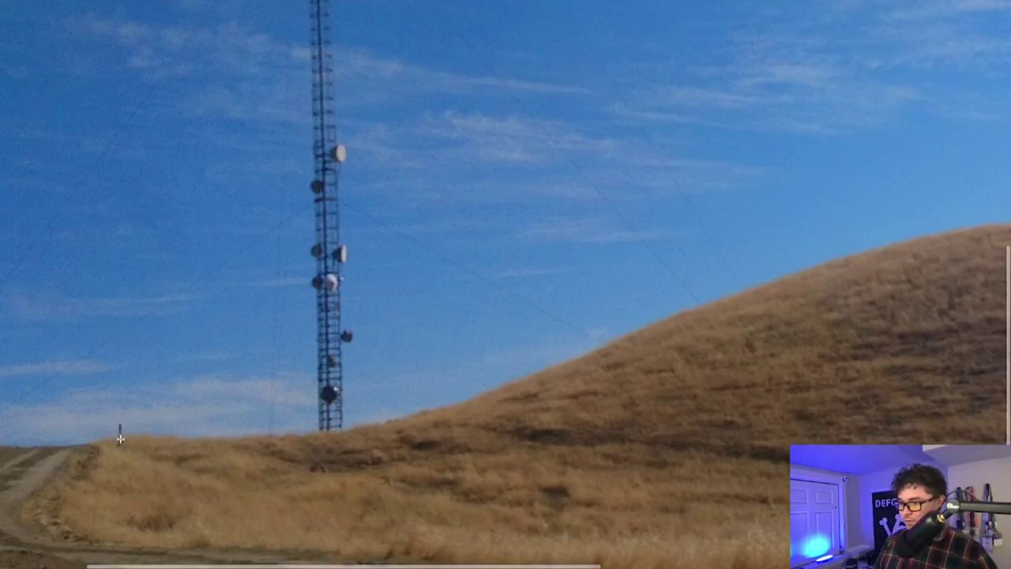
# Examine the transmitter site on the aerial map and open the location options for the track junction beside the tower
pyautogui.scroll(-2, 121, 433)
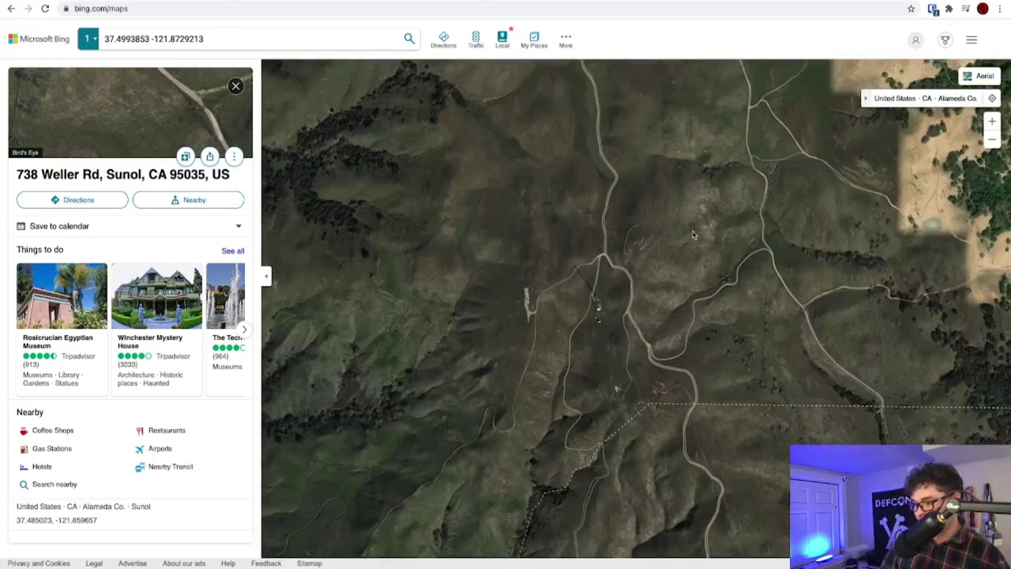
pyautogui.scroll(3, 597, 271)
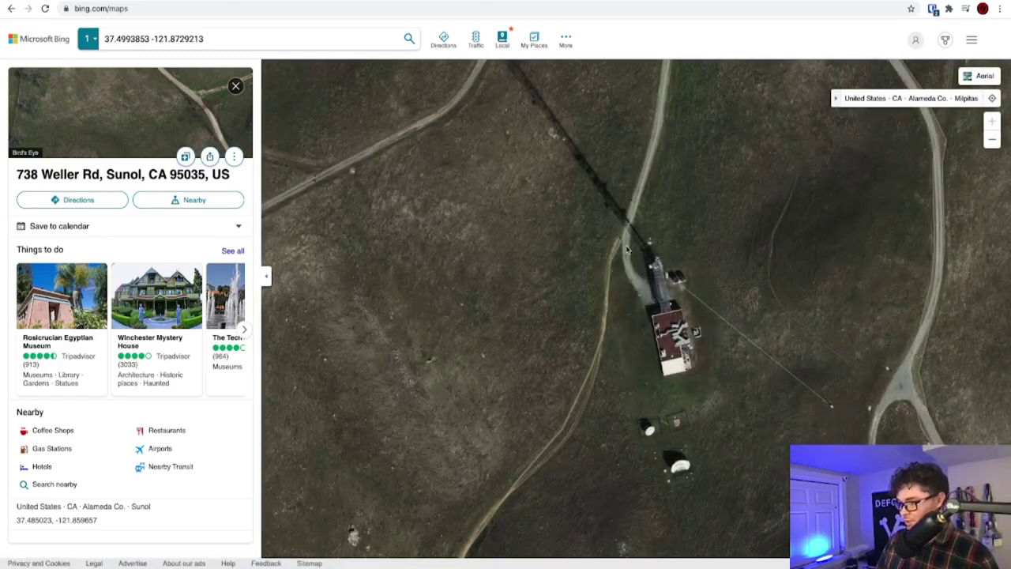
pyautogui.rightClick(626, 248)
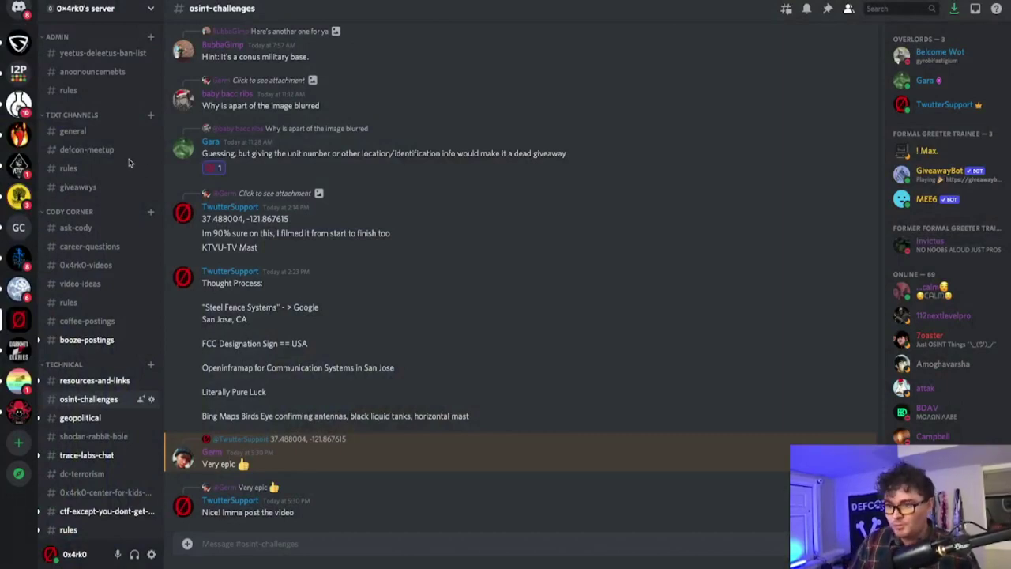
# Switch to the Discord server and look through its ask-cody, career-questions, resources-and-links, trace-labs-chat, dc-terrorism and shodan-rabbit-hole channels
pyautogui.click(89, 228)
pyautogui.click(84, 247)
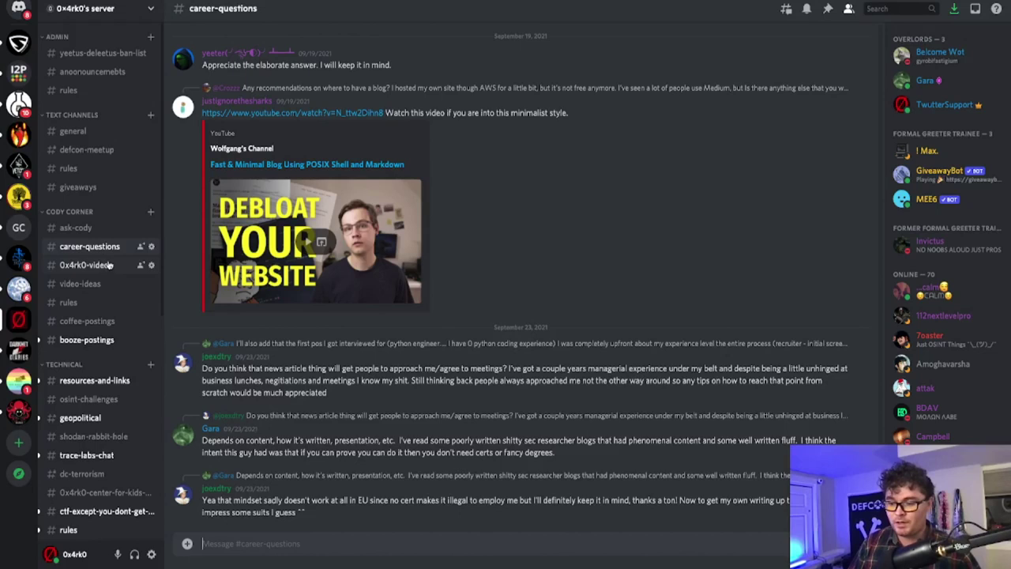
pyautogui.scroll(-1, 99, 316)
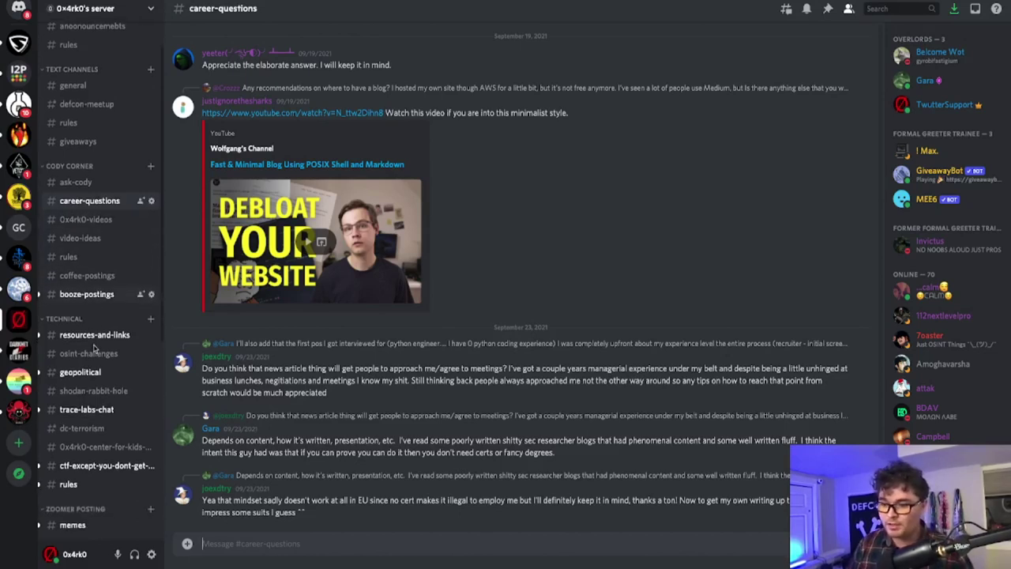
pyautogui.click(95, 335)
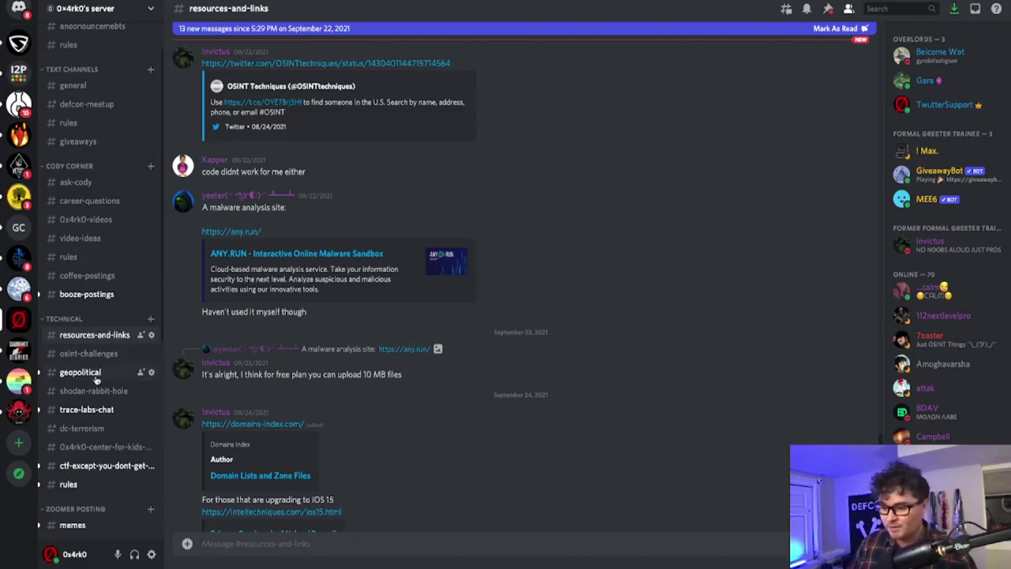
pyautogui.click(87, 409)
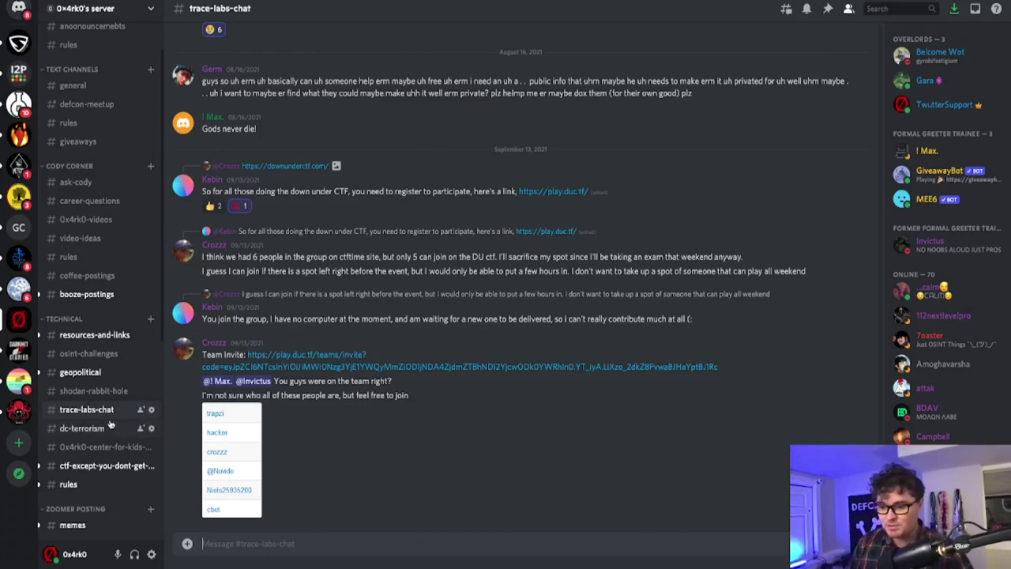
pyautogui.click(108, 427)
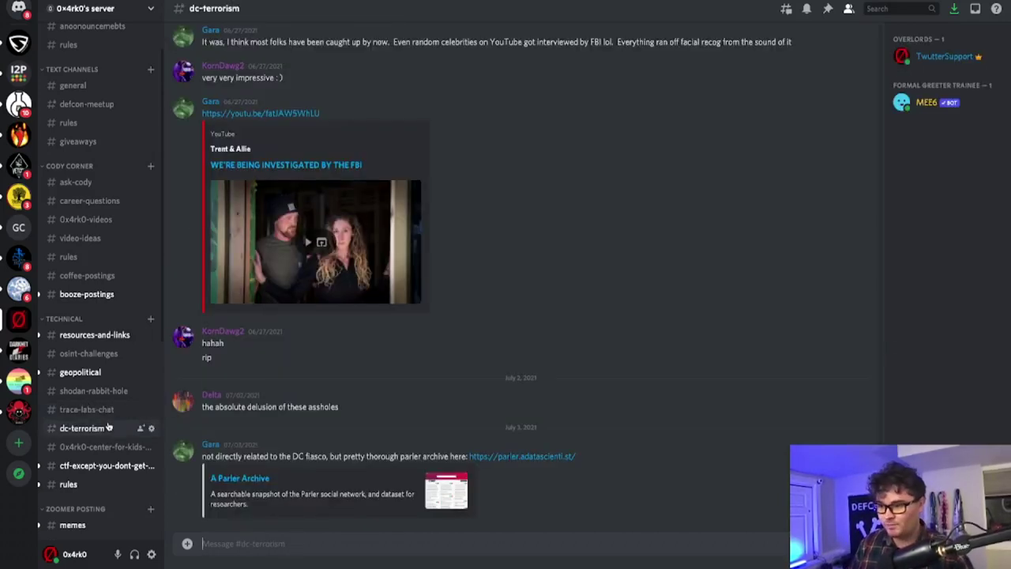
pyautogui.click(117, 393)
# Look through the Zoomer Posting channels: memes, the memorial channel, codys-mix-tape-trap-house and the older posts in the pixar-mom-donks channel
pyautogui.scroll(-4, 116, 392)
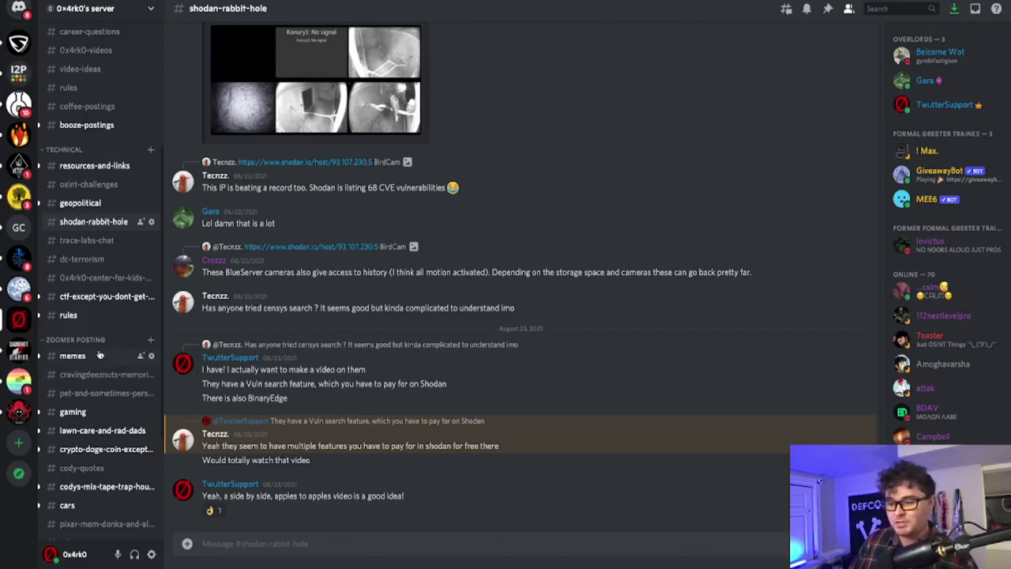
pyautogui.click(100, 356)
pyautogui.click(97, 373)
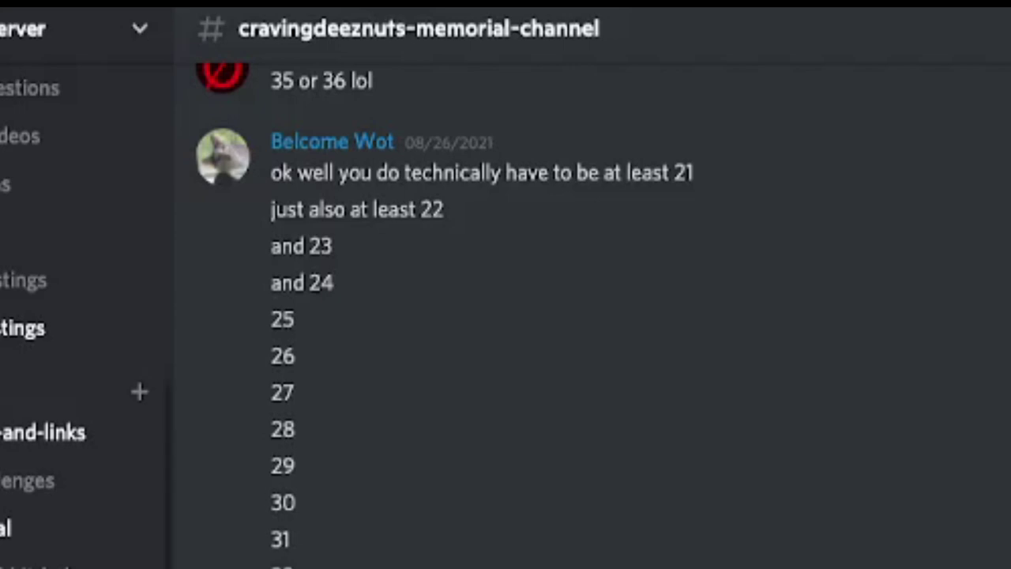
pyautogui.scroll(-2, 245, 205)
pyautogui.click(268, 272)
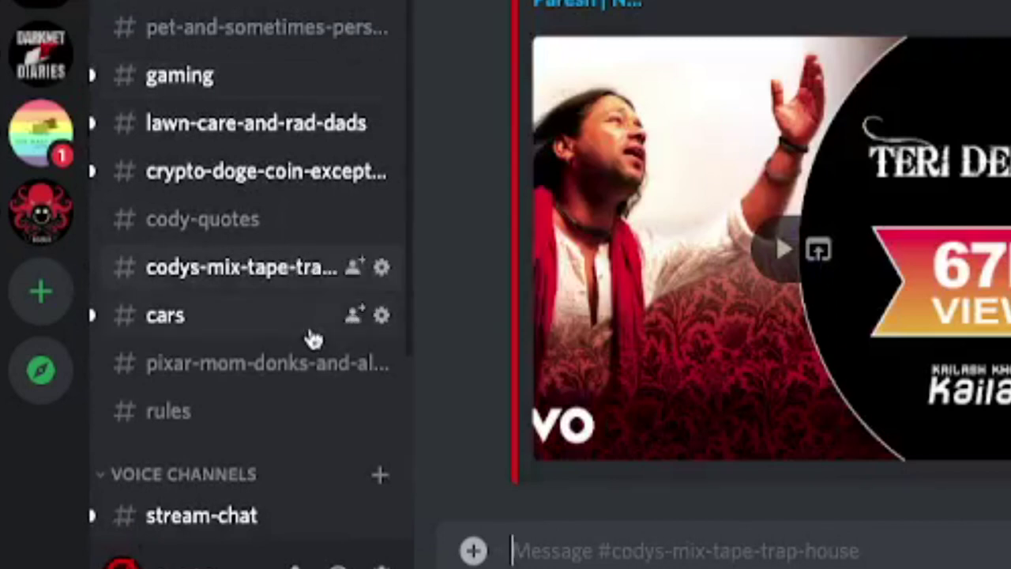
pyautogui.click(295, 361)
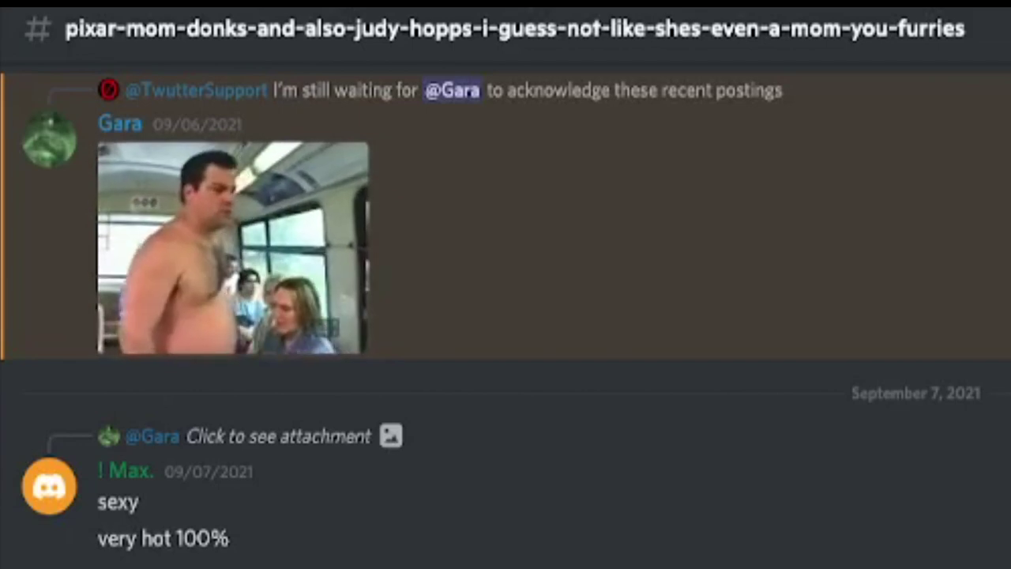
pyautogui.scroll(1, 505, 284)
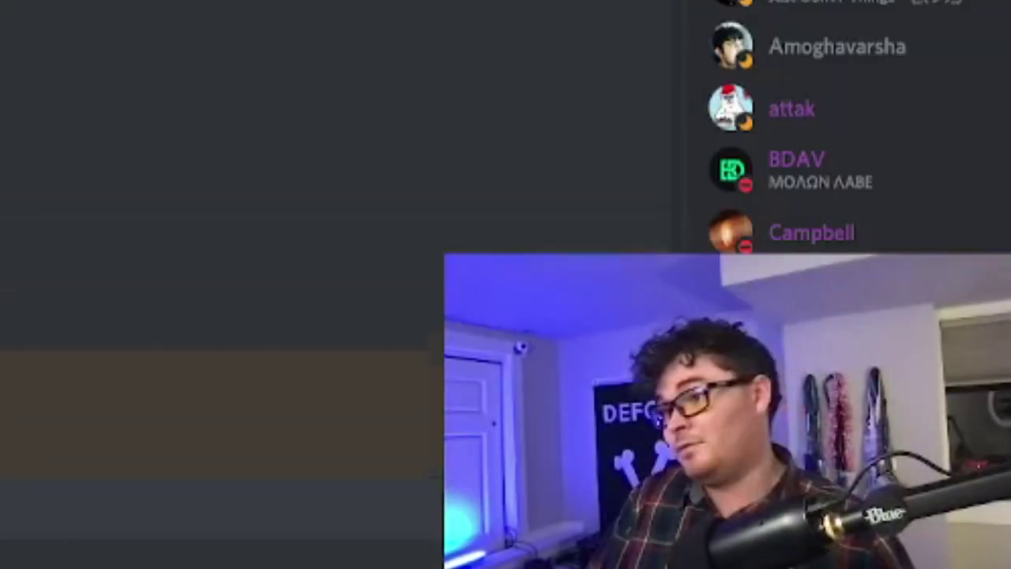
pyautogui.scroll(1, 417, 271)
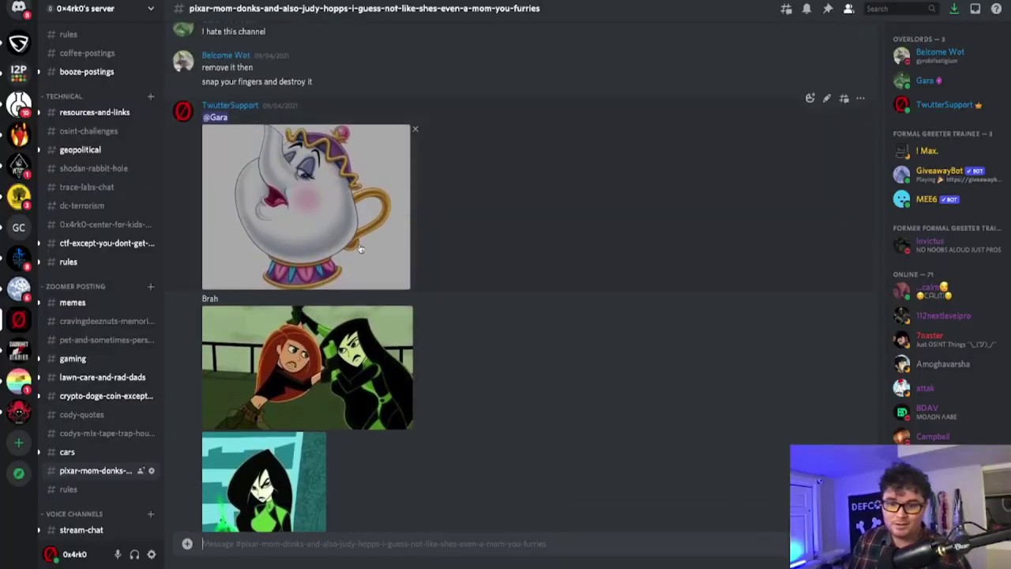